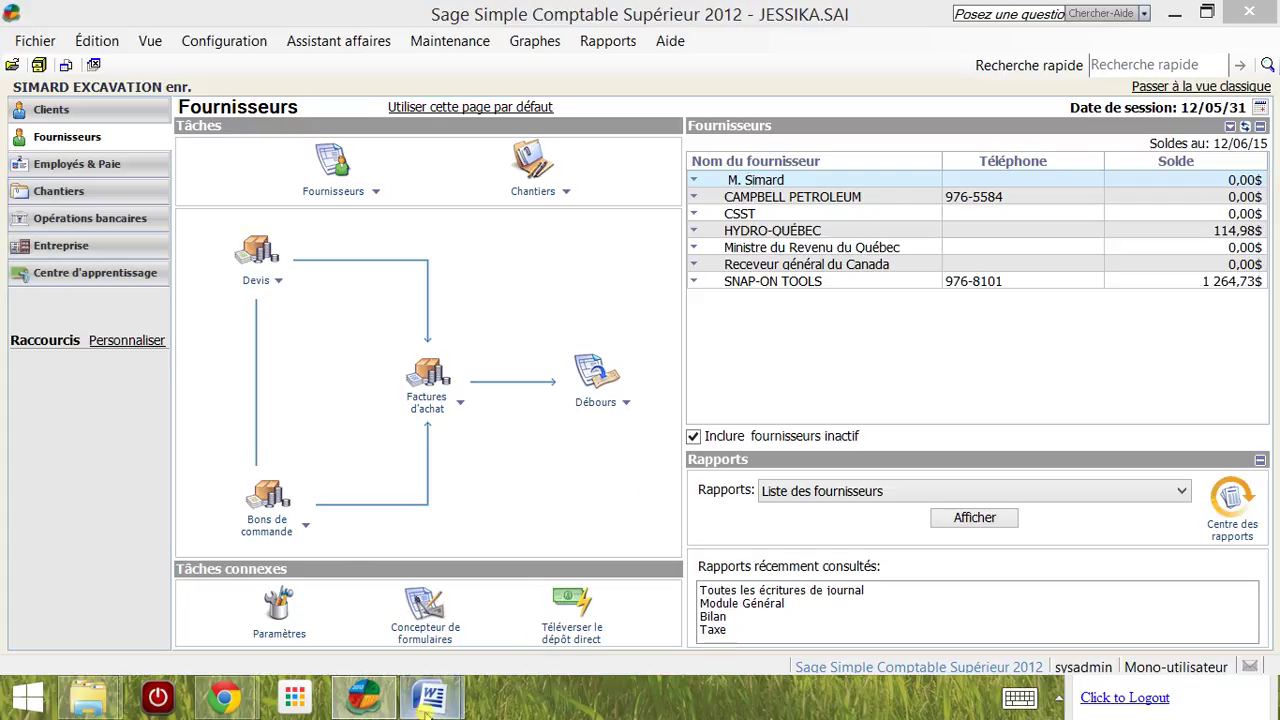
Step: Check the exercise instructions in Document1, then return to Sage's supplier page
mouse_move(440, 678)
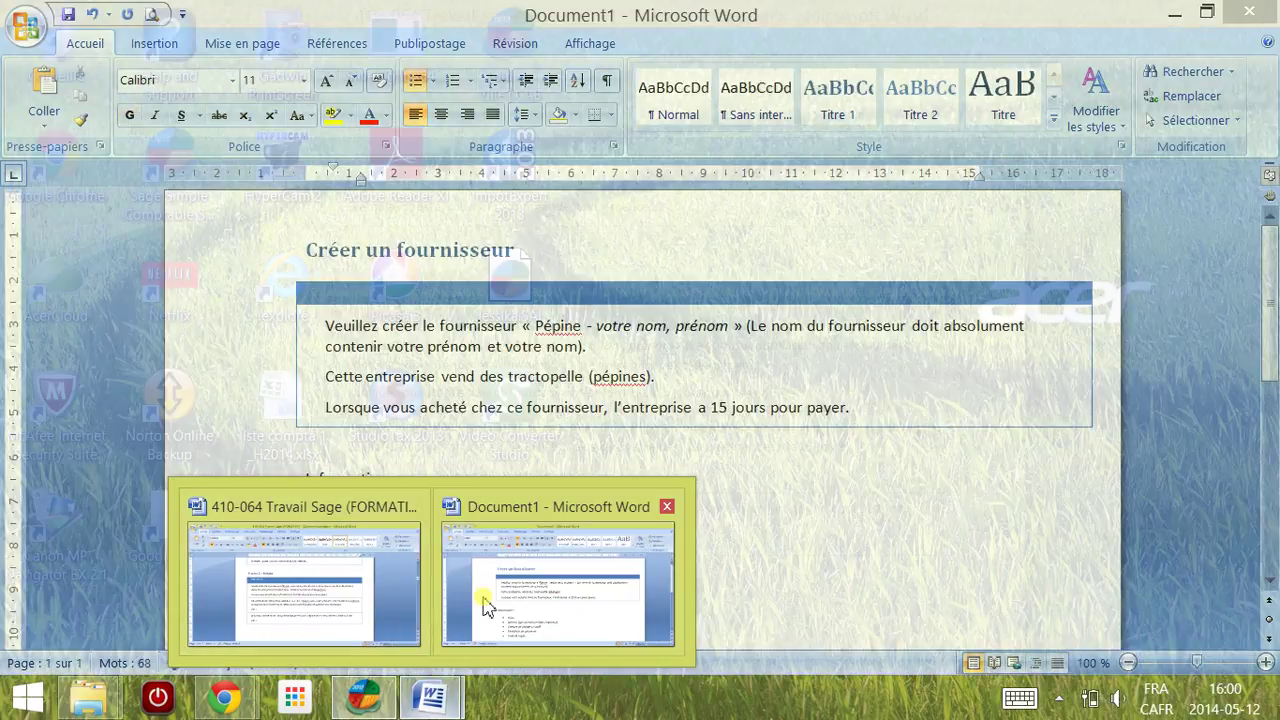
click(486, 600)
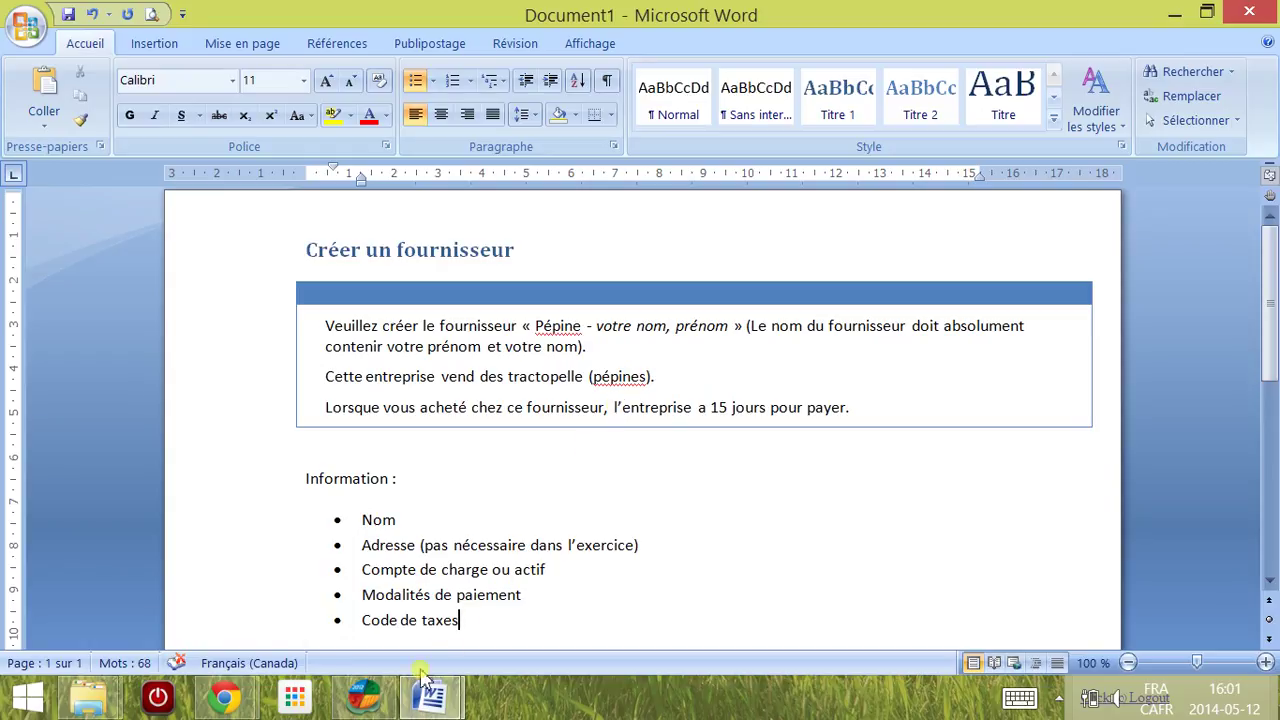
click(364, 697)
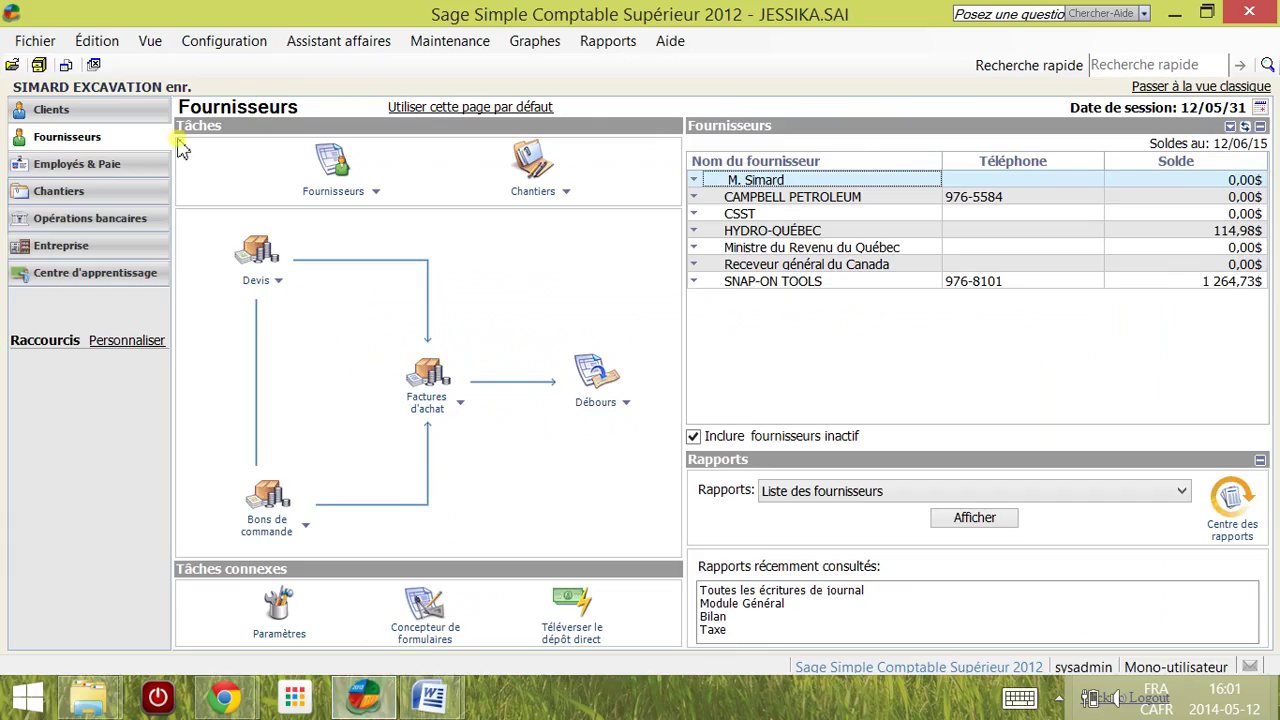
Step: Start a new supplier from the supplier tasks, then close that form without saving
click(373, 193)
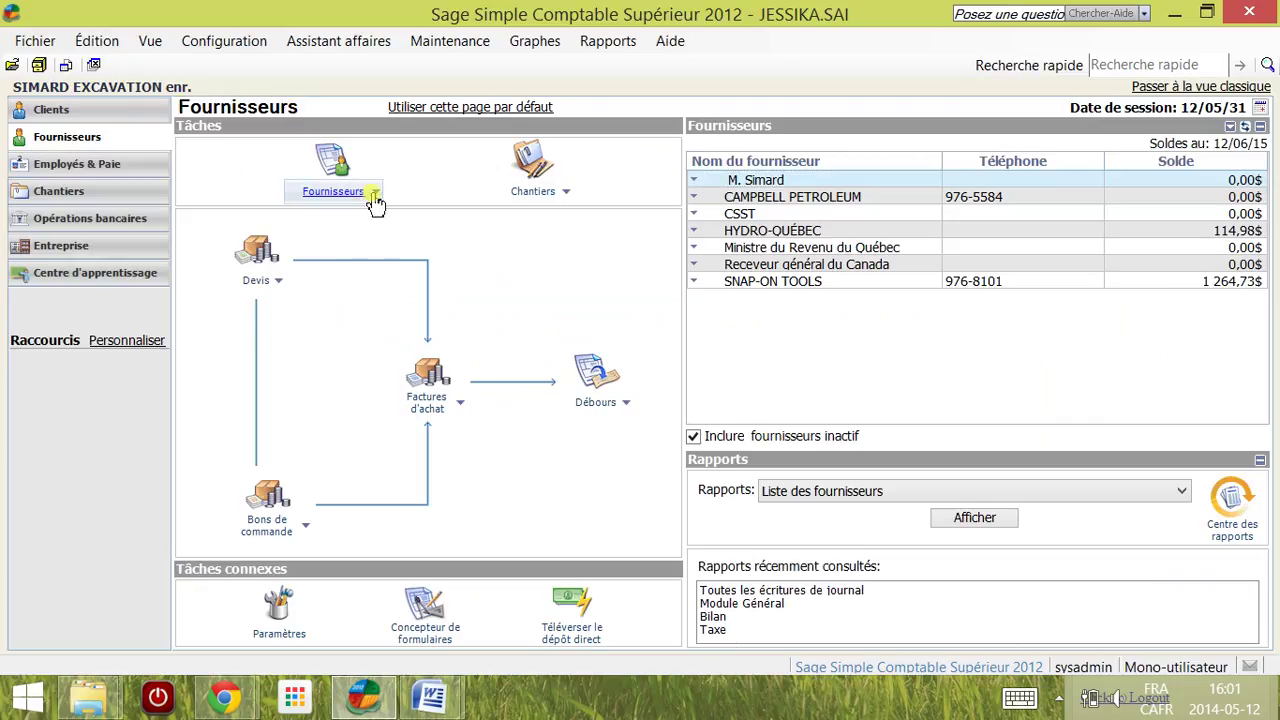
click(373, 193)
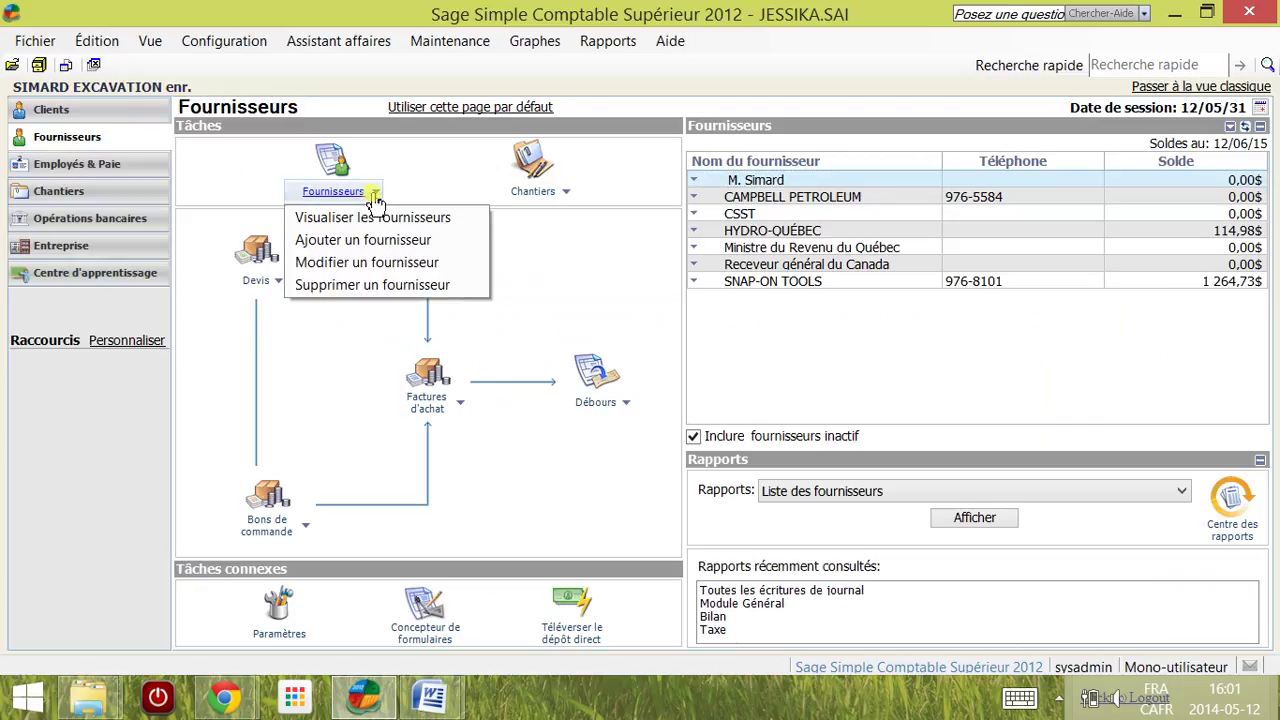
click(355, 241)
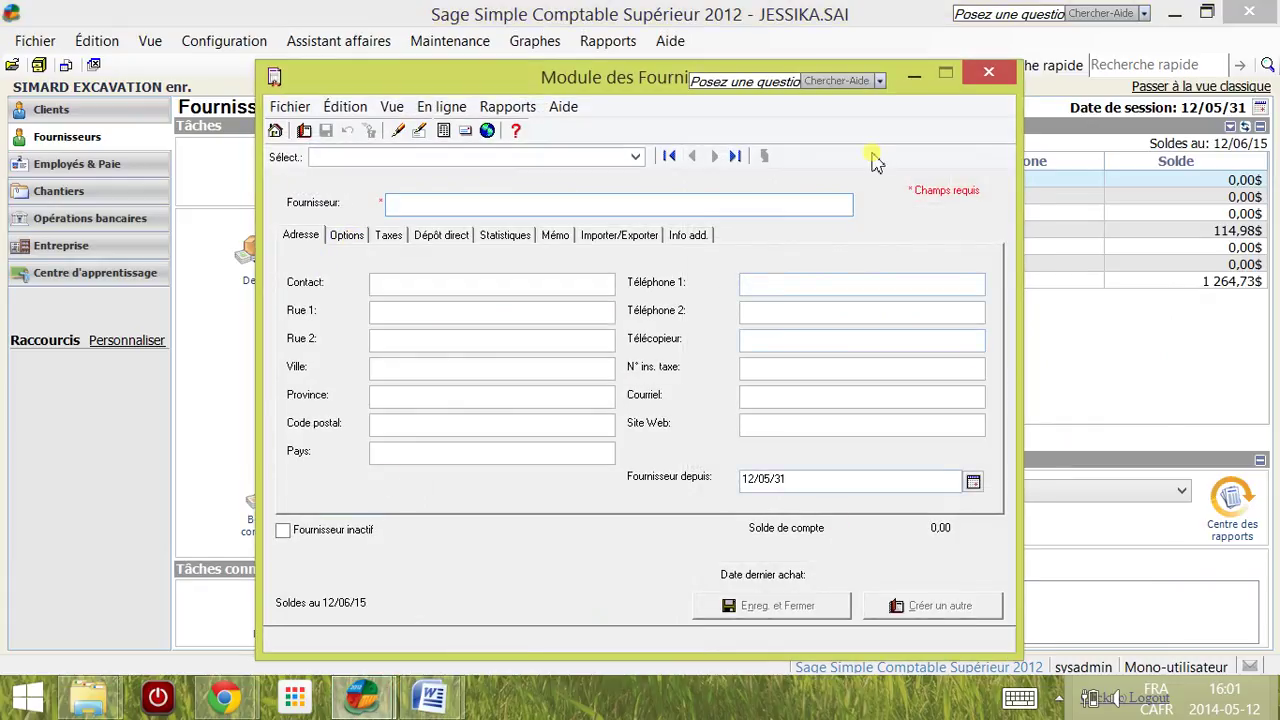
click(988, 75)
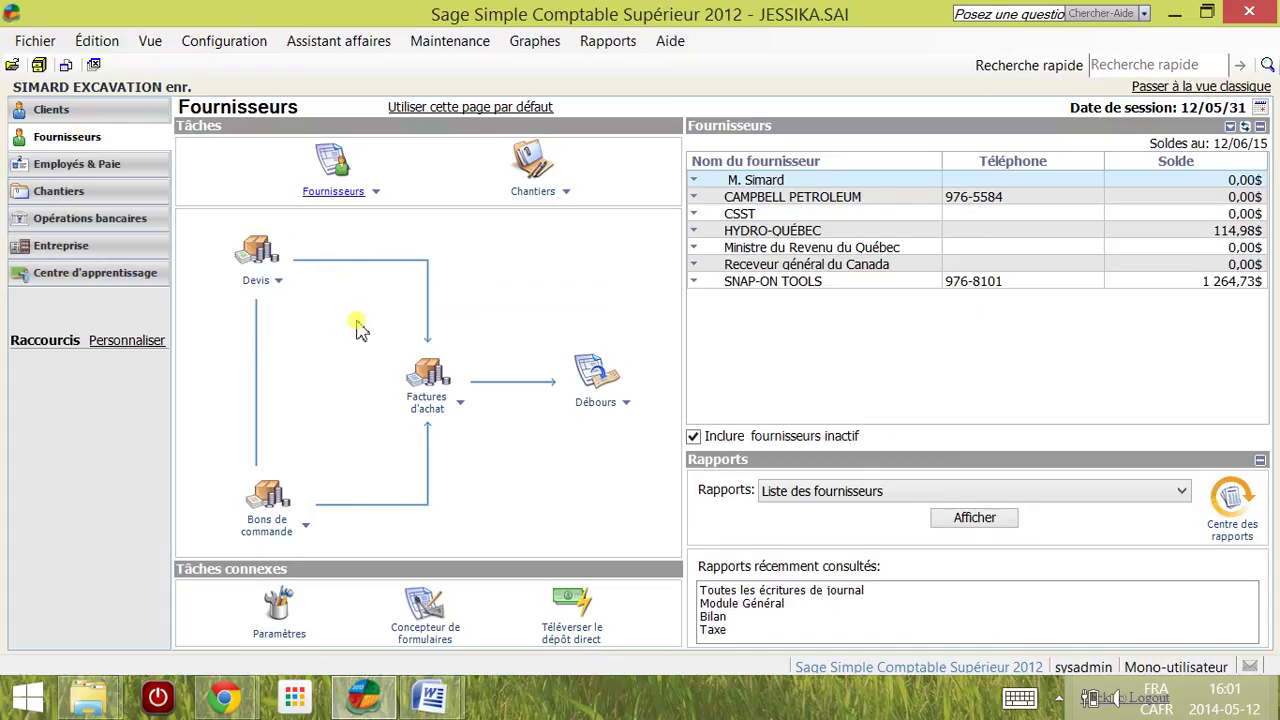
Step: On a new purchase invoice, add a new supplier through the Fournisseur field's Ajouter link
click(427, 375)
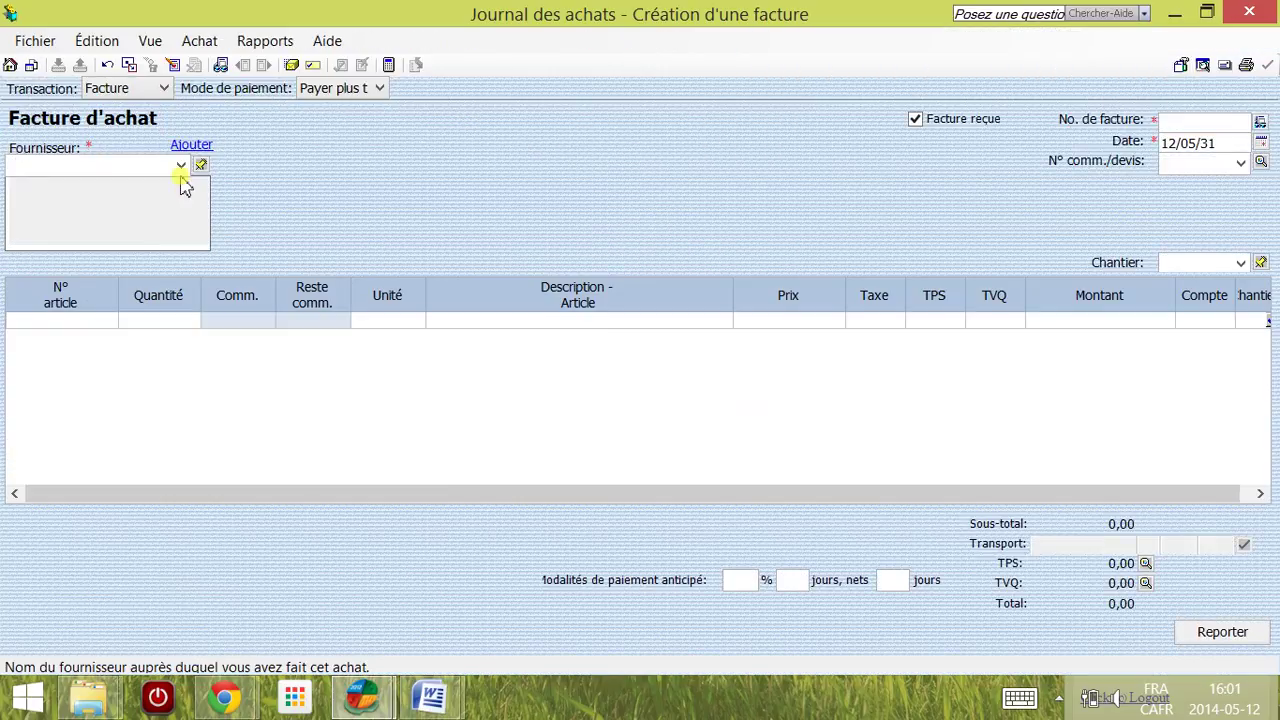
click(180, 165)
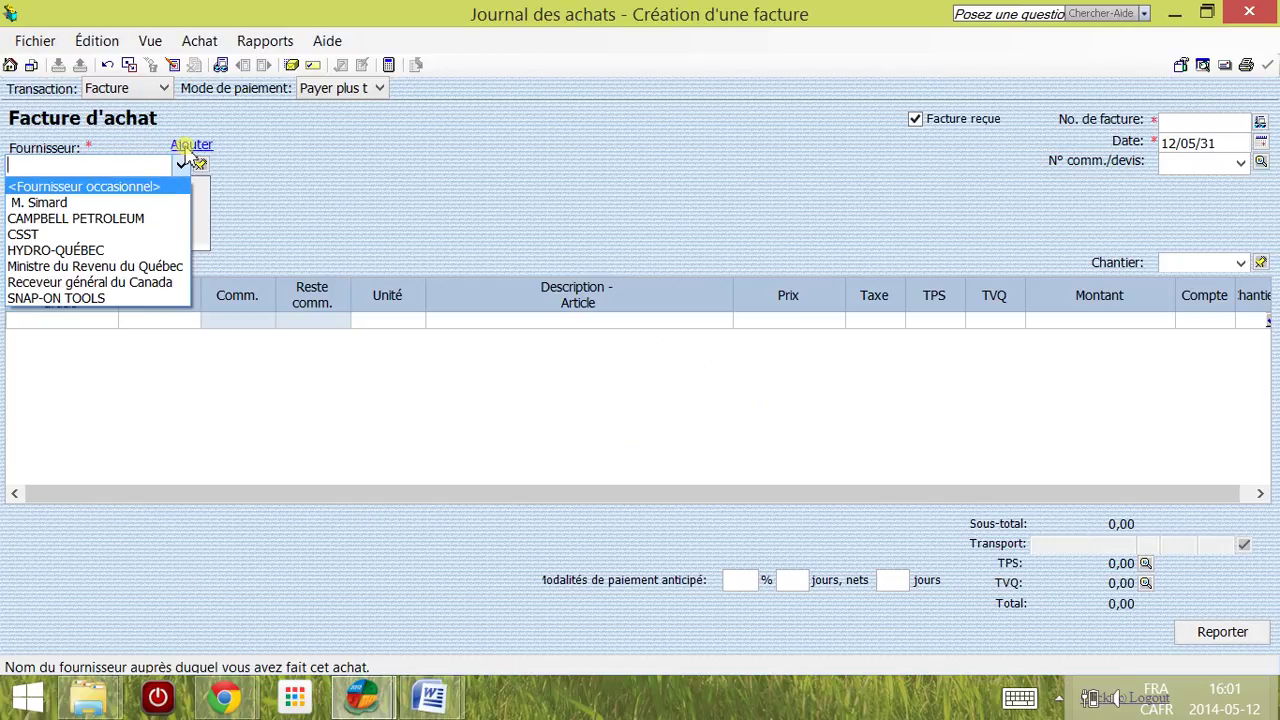
click(184, 152)
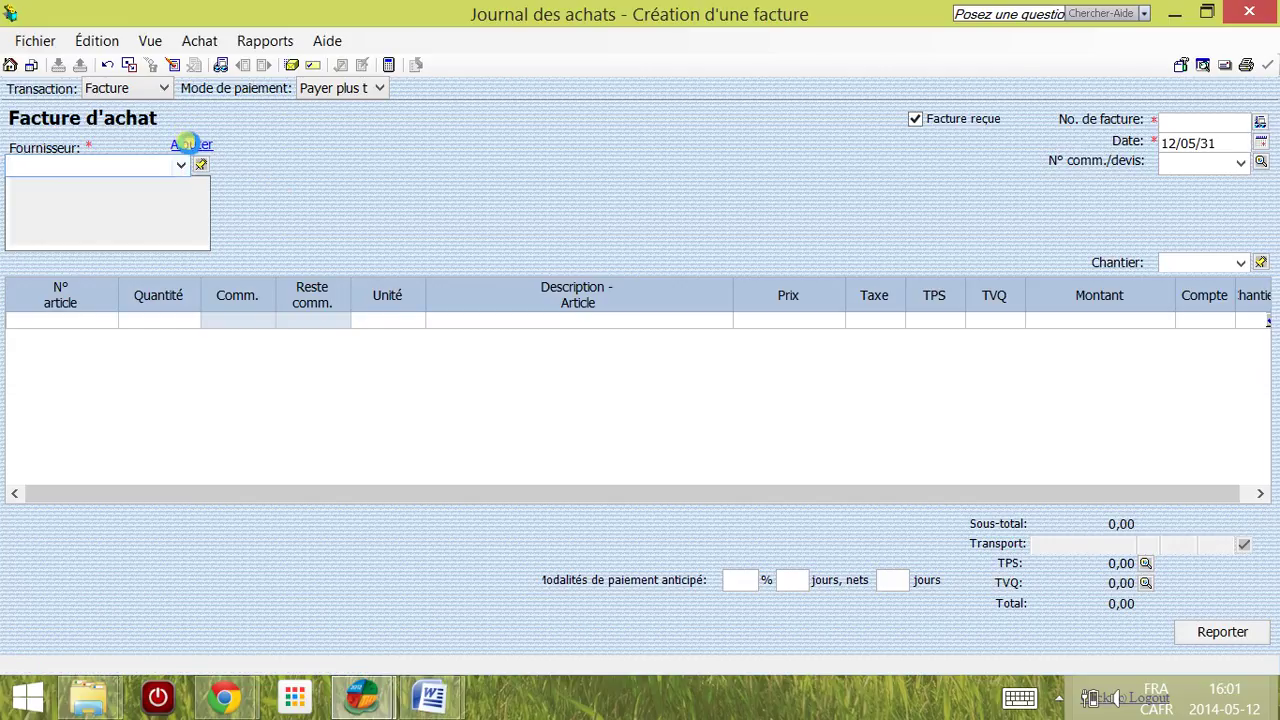
click(190, 144)
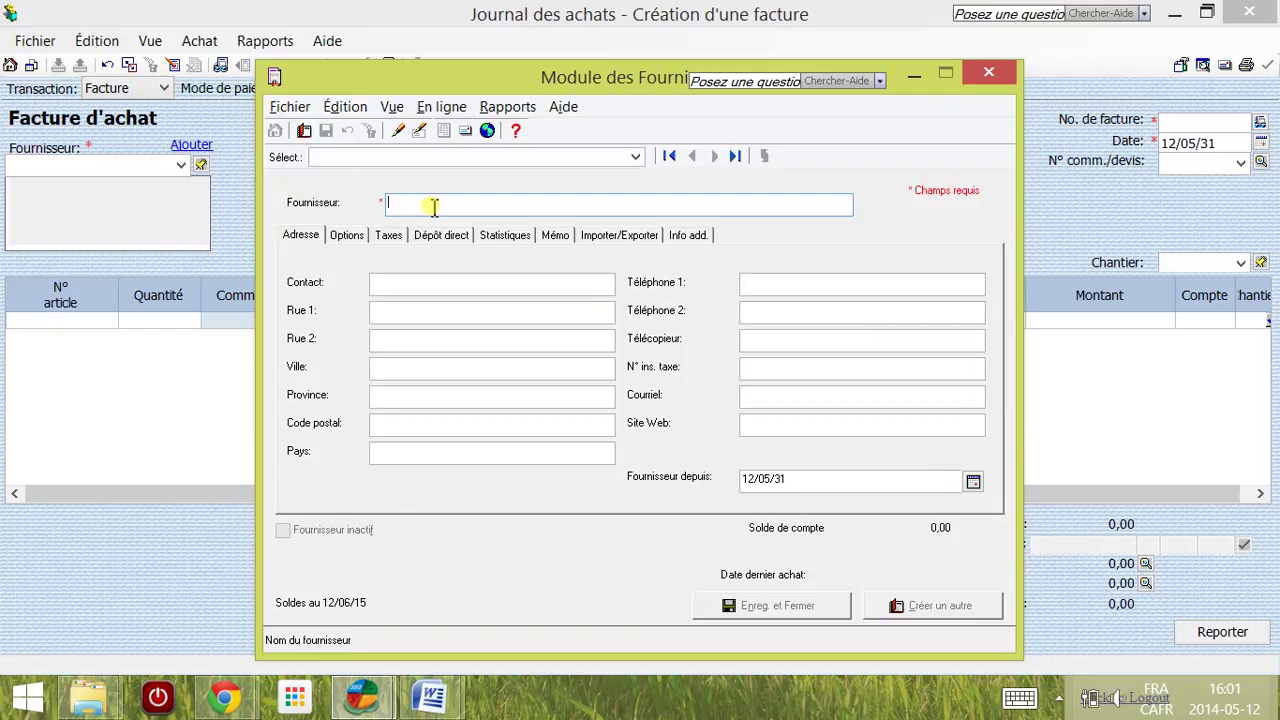
Step: After checking the Travail Sage questionnaire, name the supplier 'Pépine - ' plus the student's last and first name
click(438, 702)
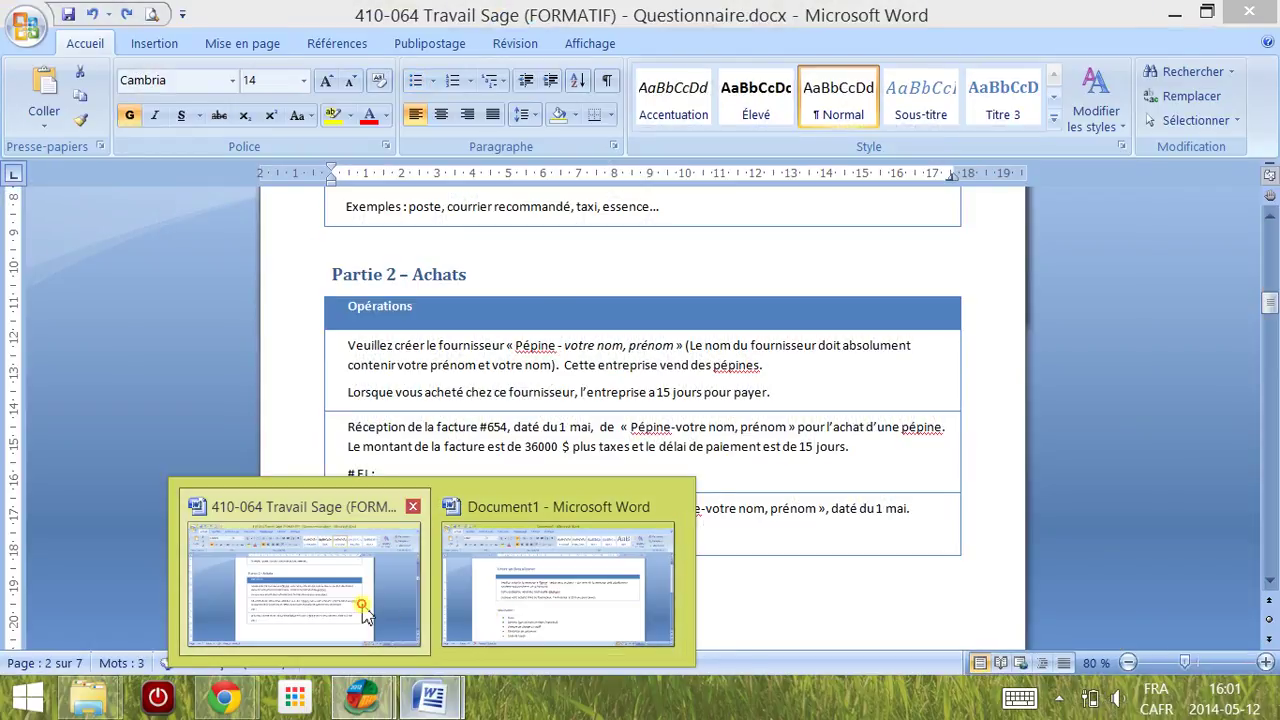
click(362, 610)
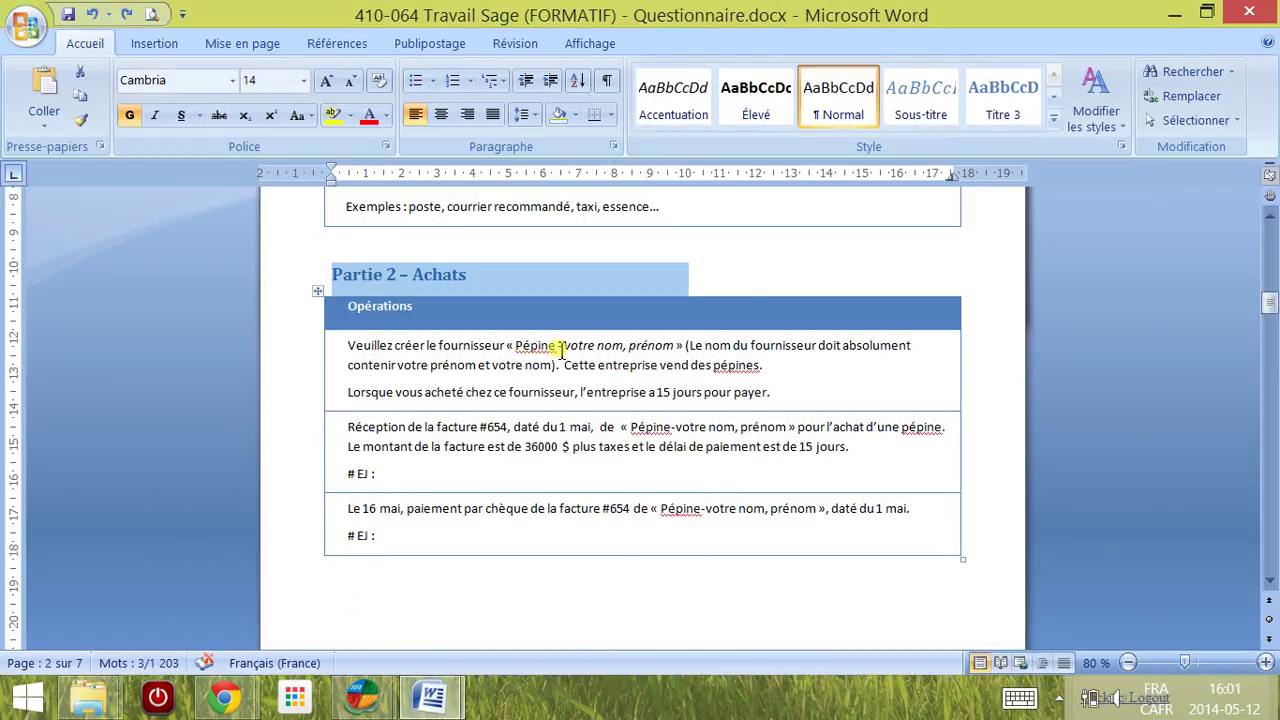
key(alt+Tab)
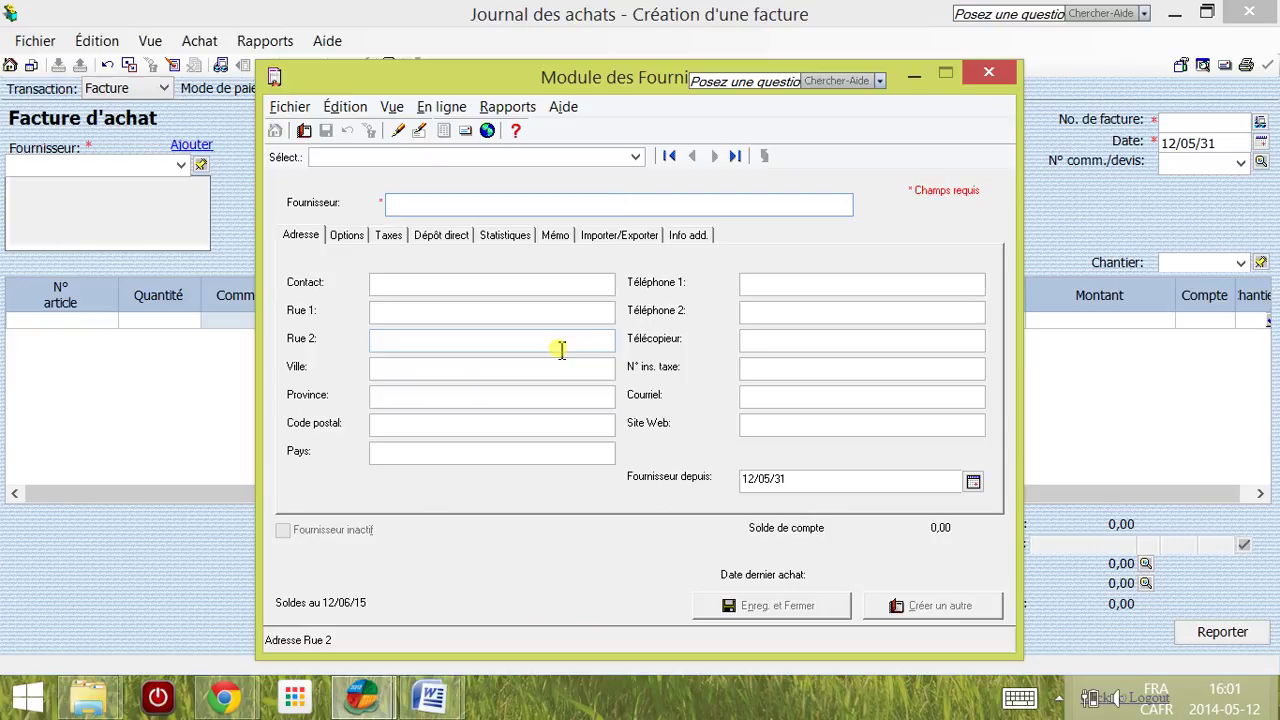
text(Pépine )
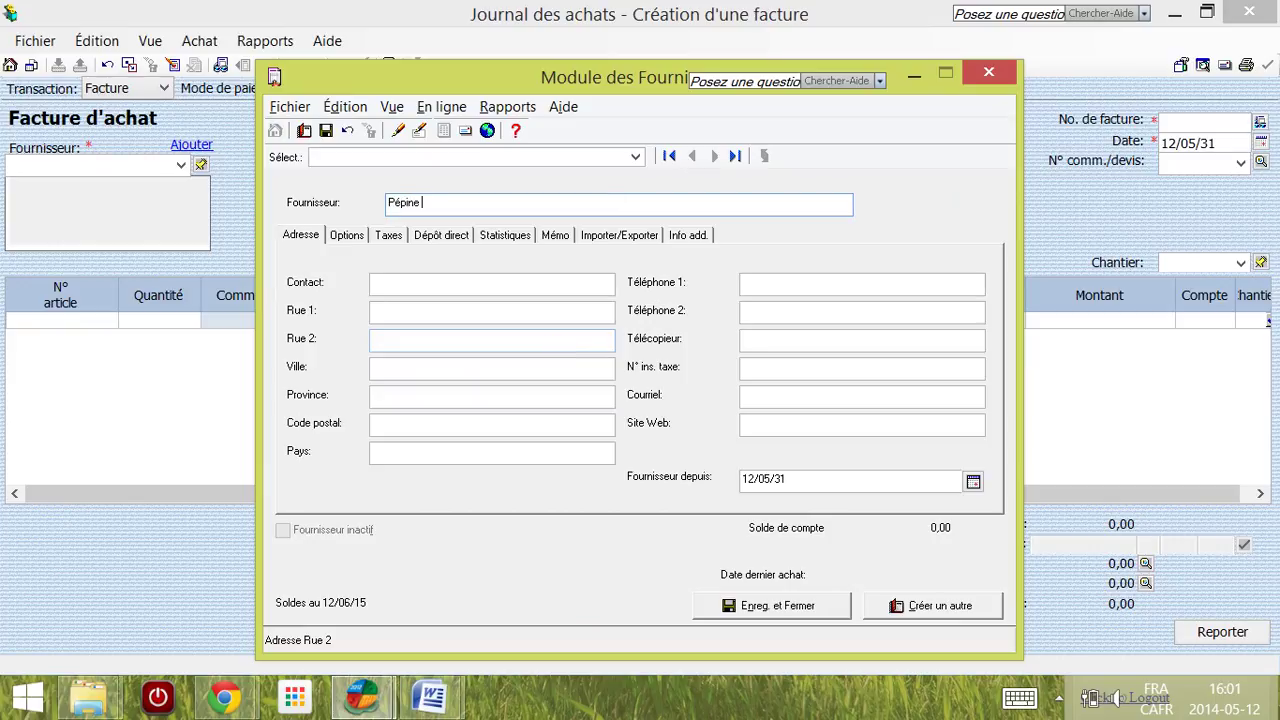
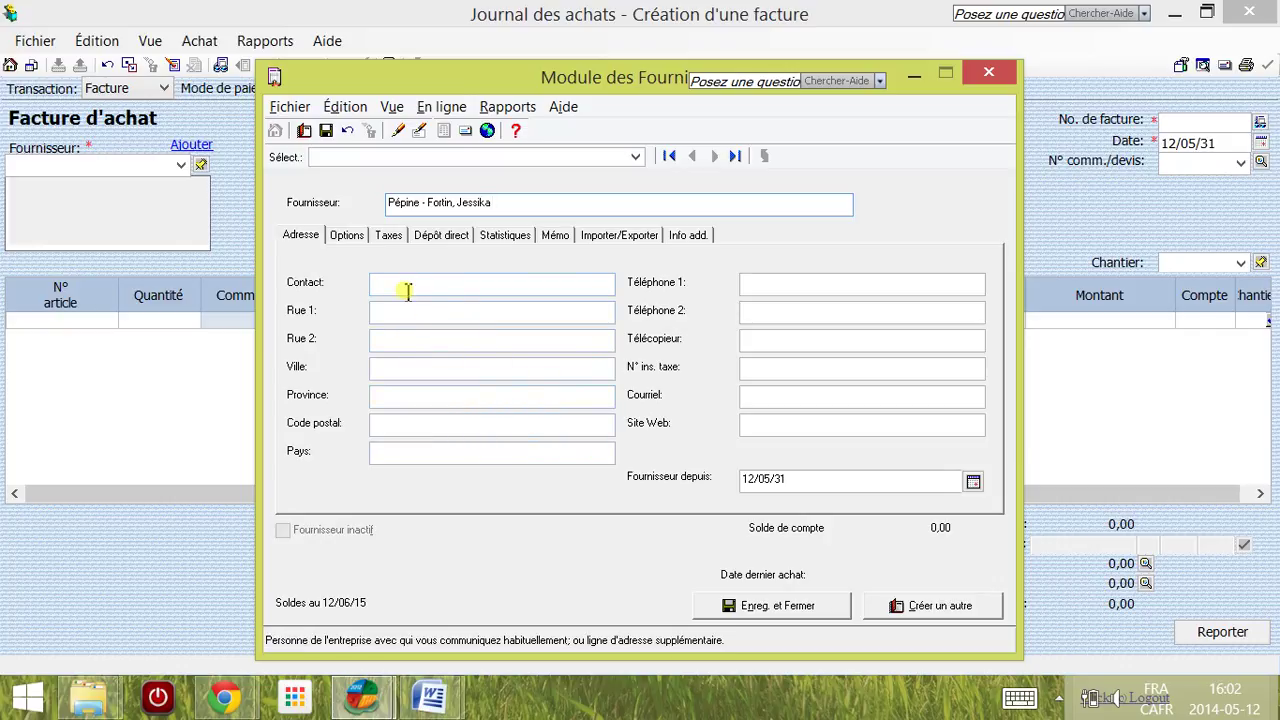
Step: Show the supplier's Options section and browse the expense account list without choosing one
click(364, 246)
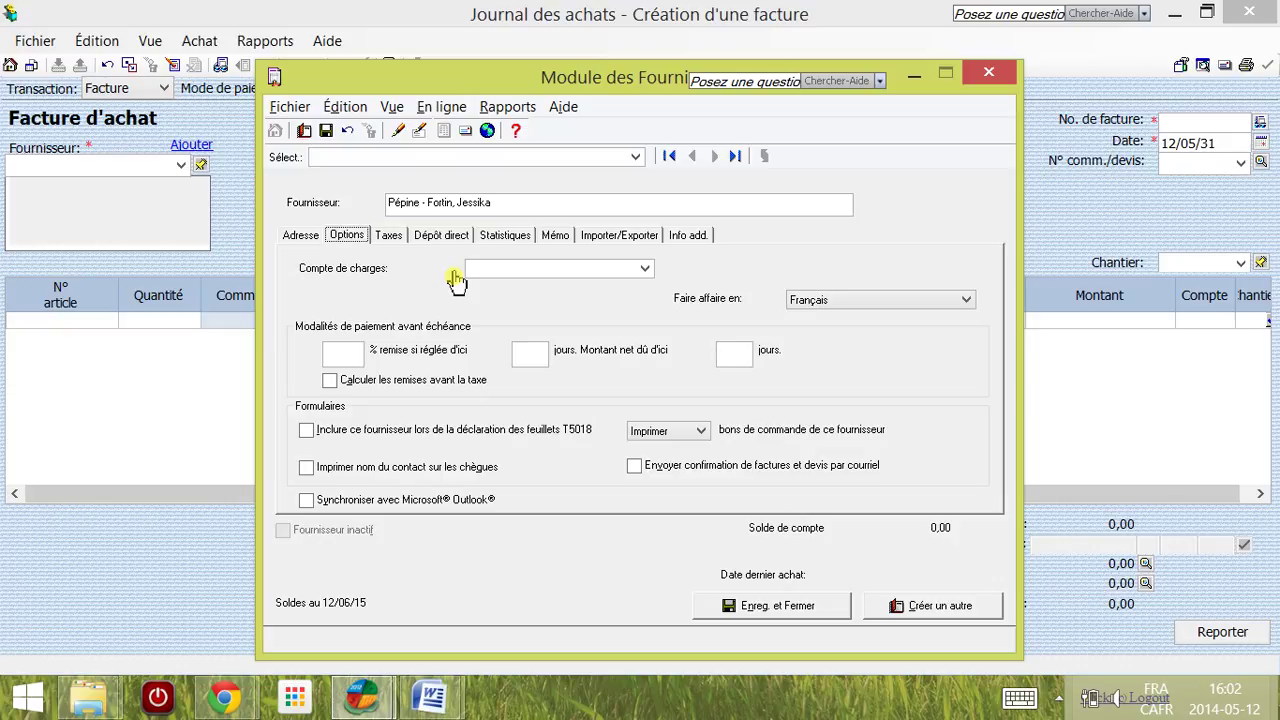
click(645, 268)
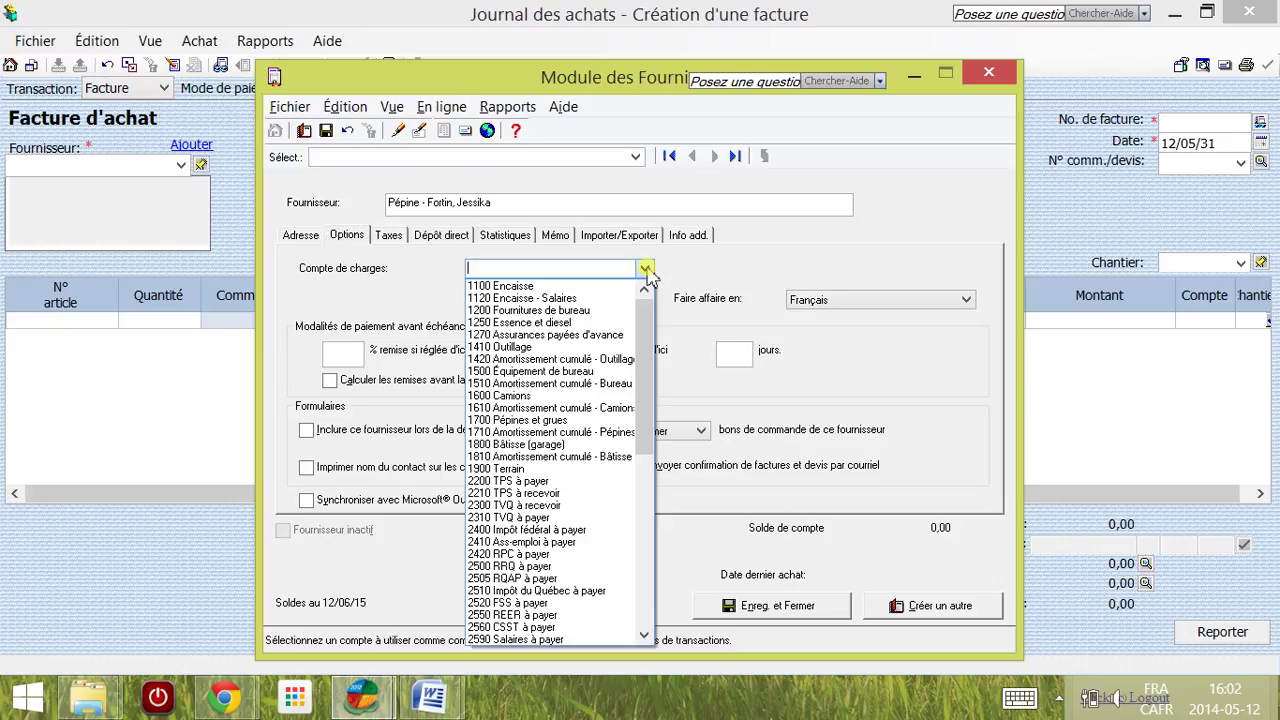
drag(650, 312, 640, 491)
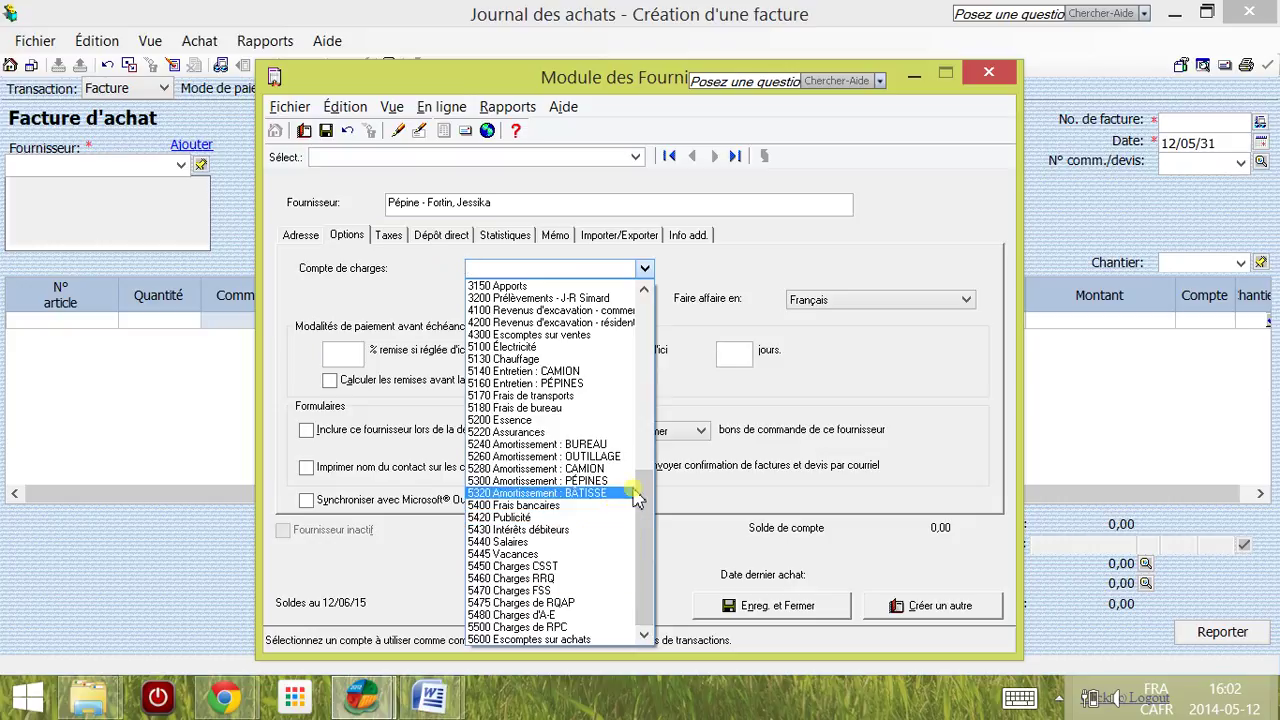
scroll(653, 388, up, 1)
scroll(653, 388, up, 11)
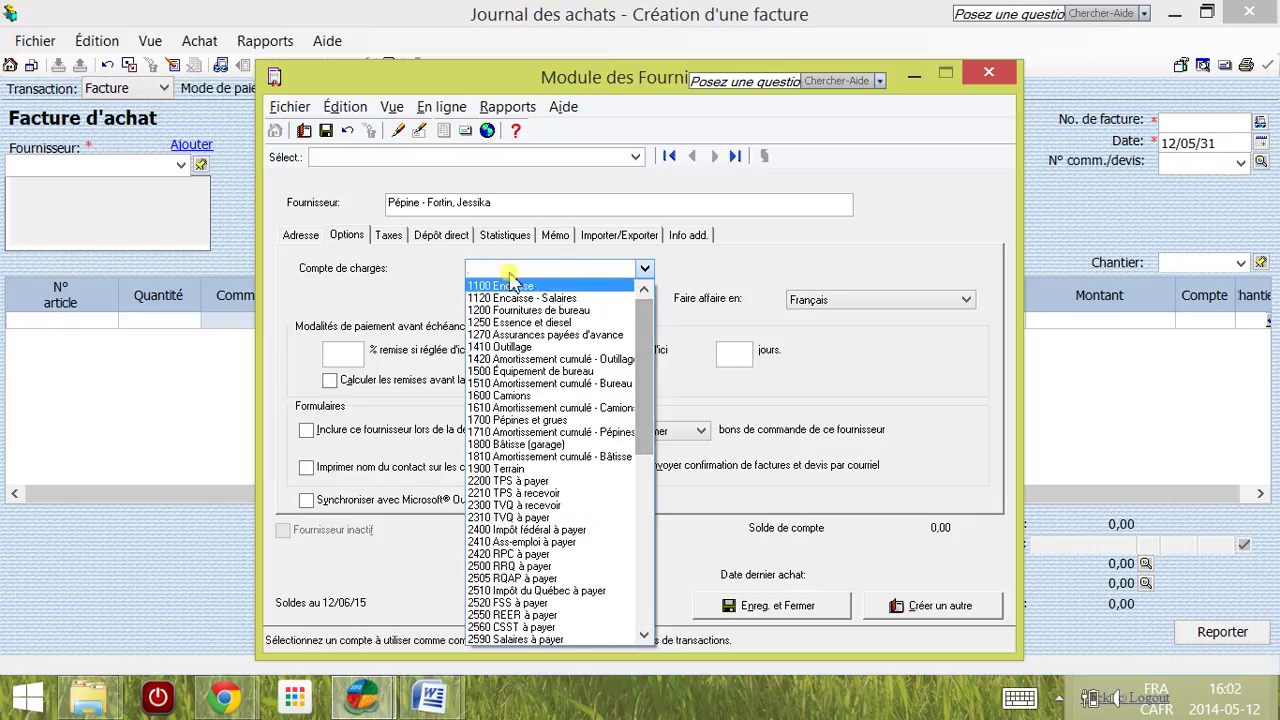
click(414, 272)
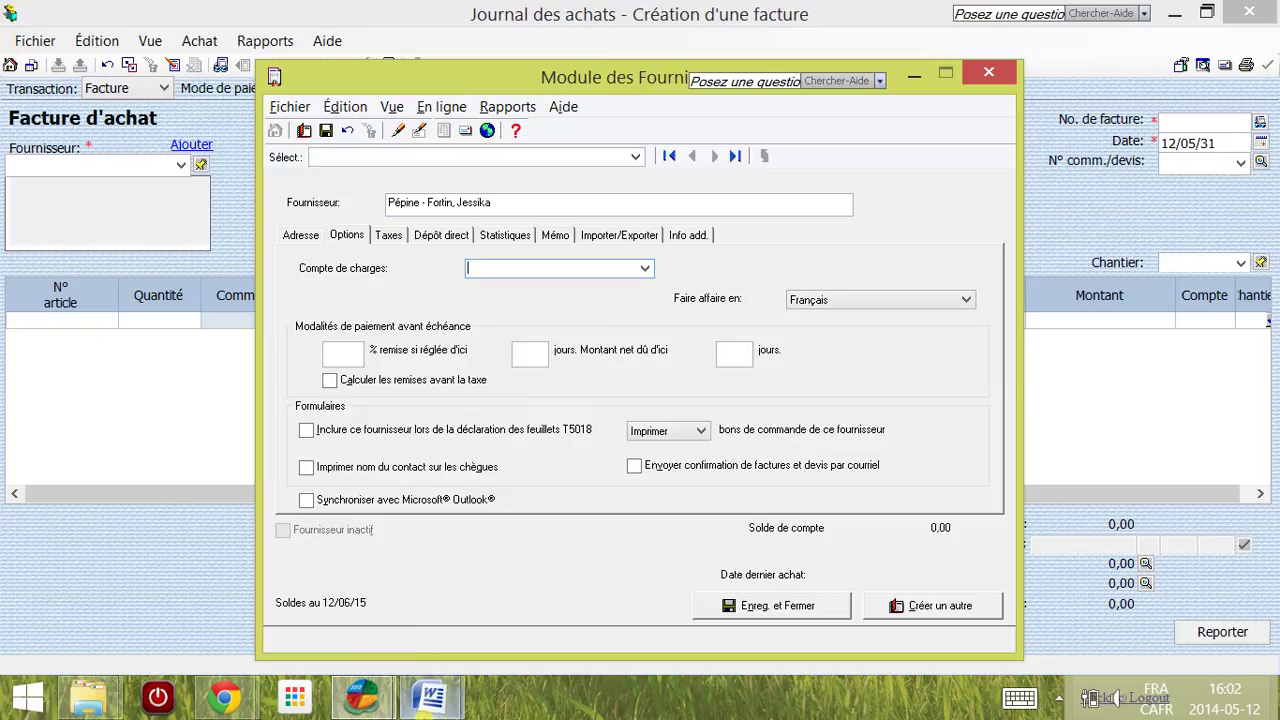
Step: Recheck the Document1 instructions, then return to the supplier's Compte de charges field
mouse_move(432, 706)
click(520, 612)
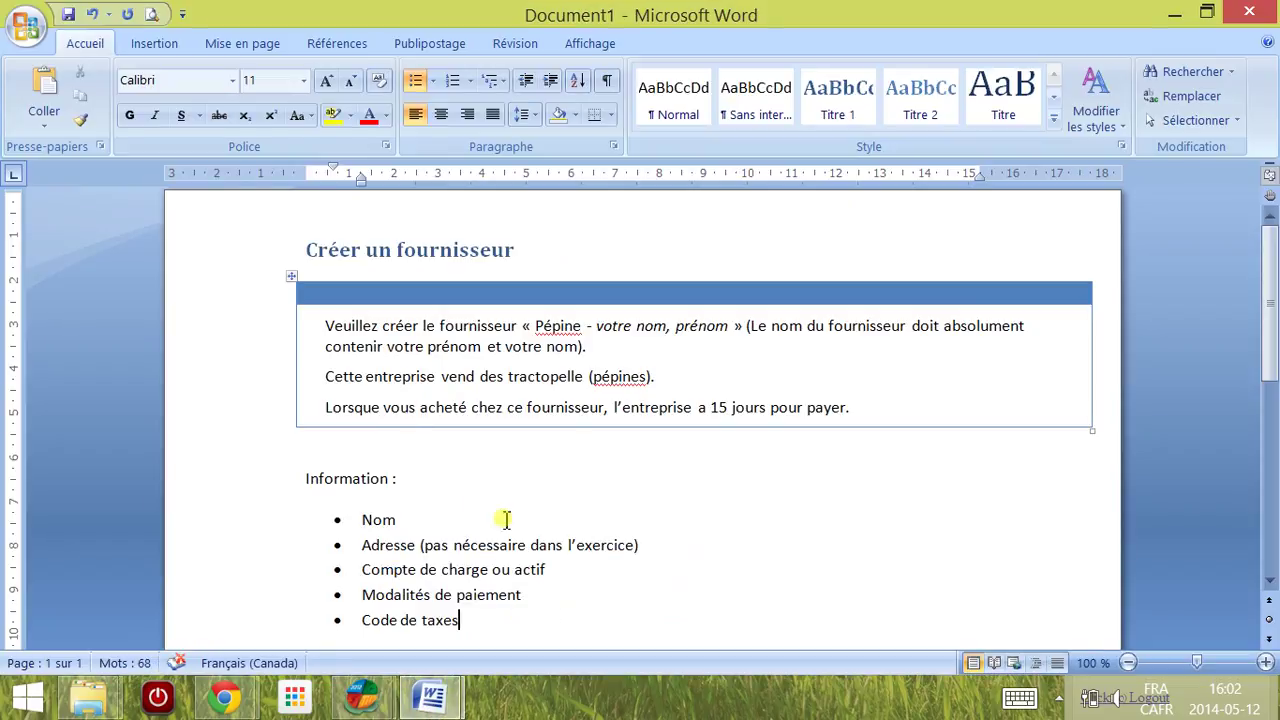
mouse_move(433, 703)
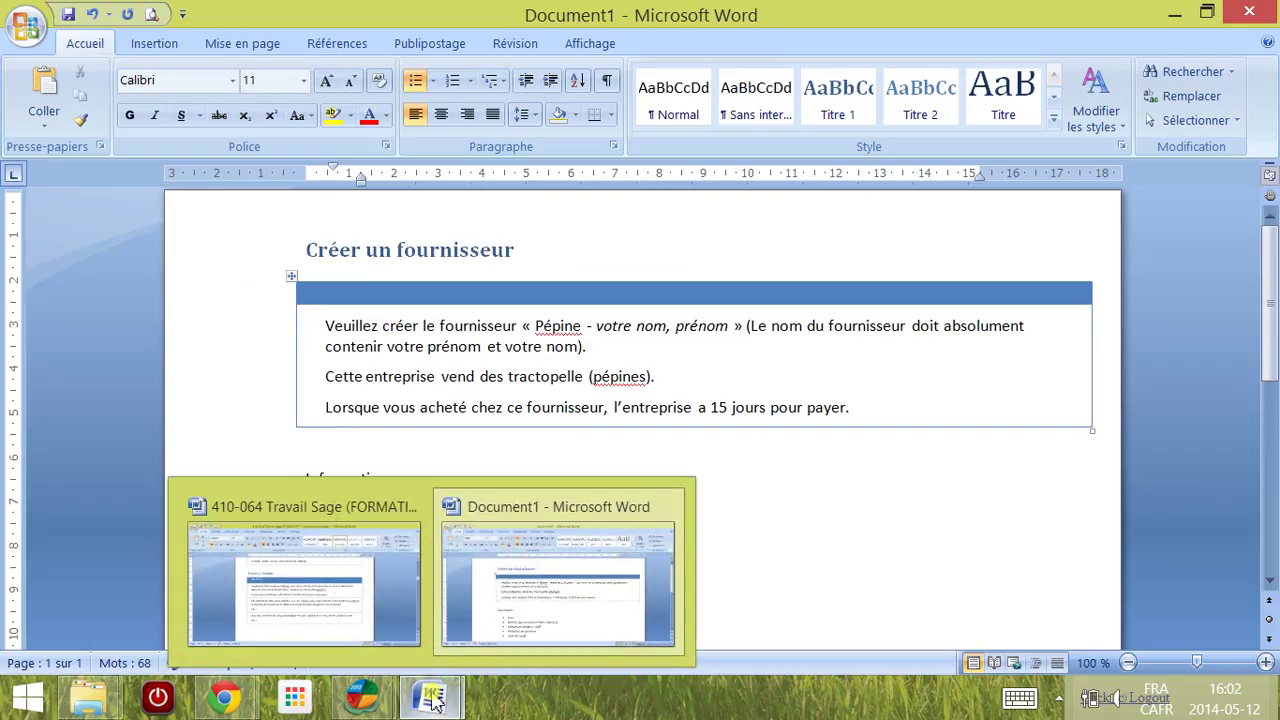
mouse_move(362, 698)
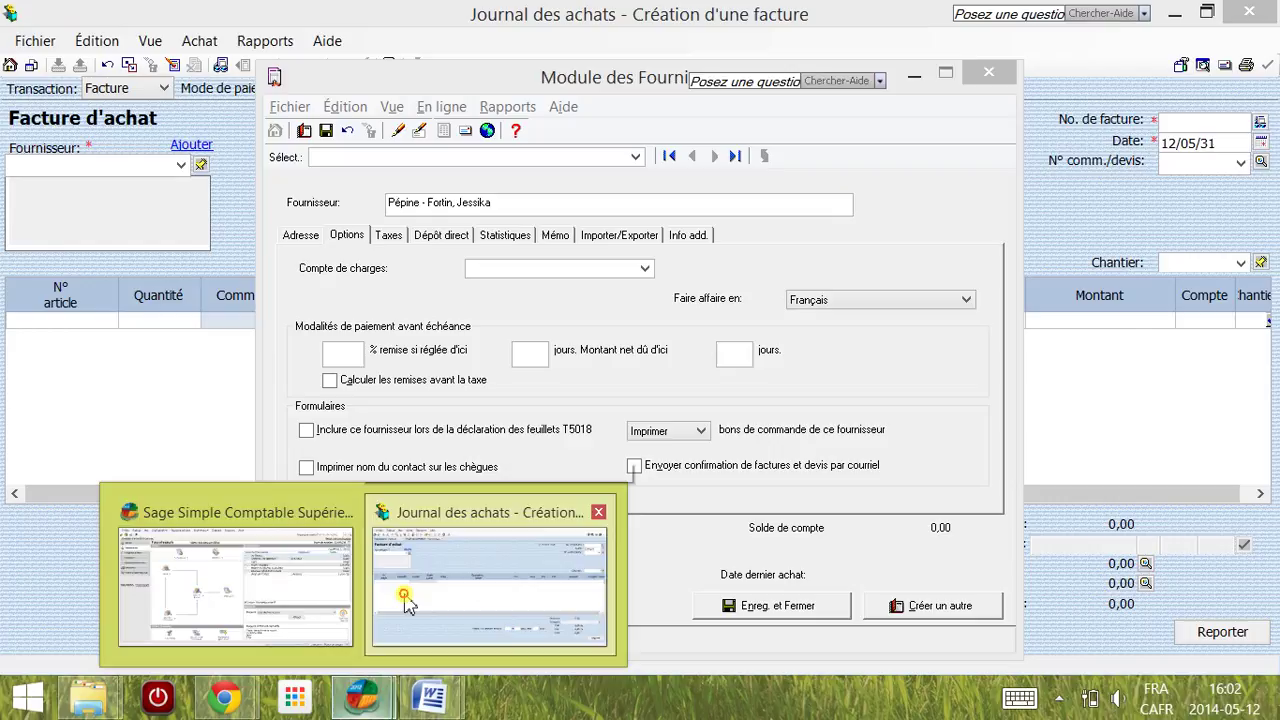
click(402, 601)
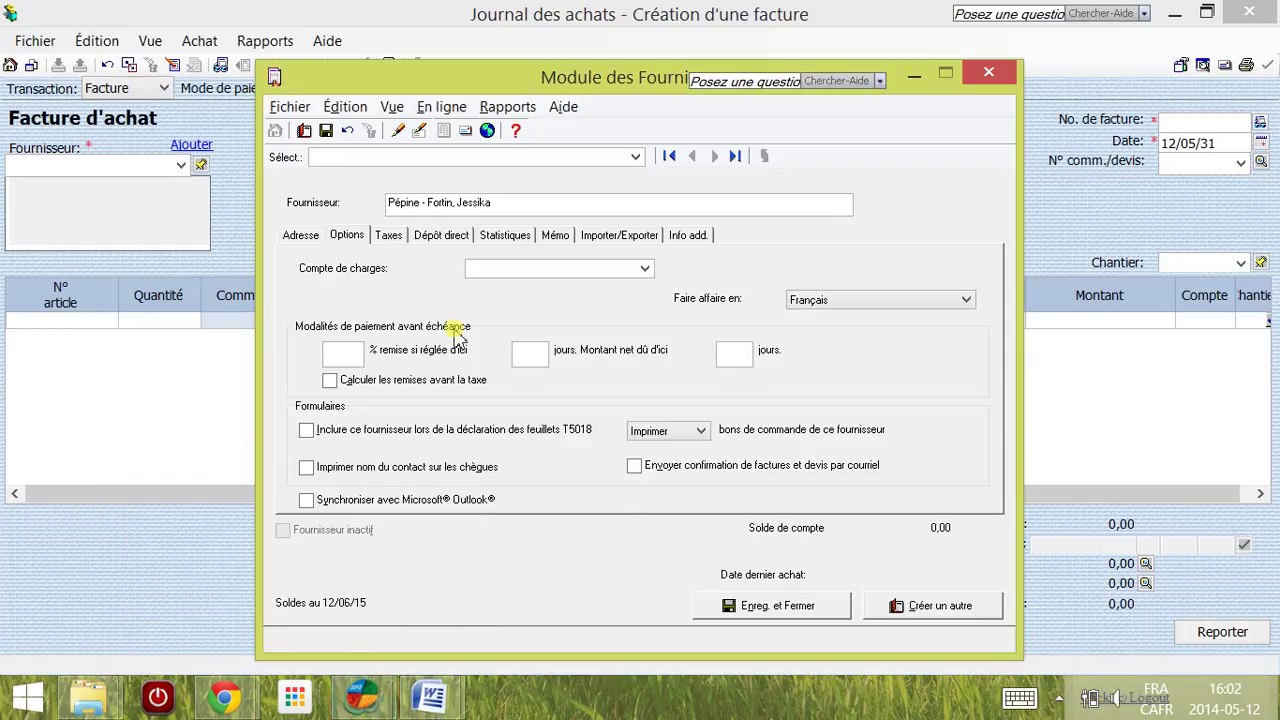
click(472, 270)
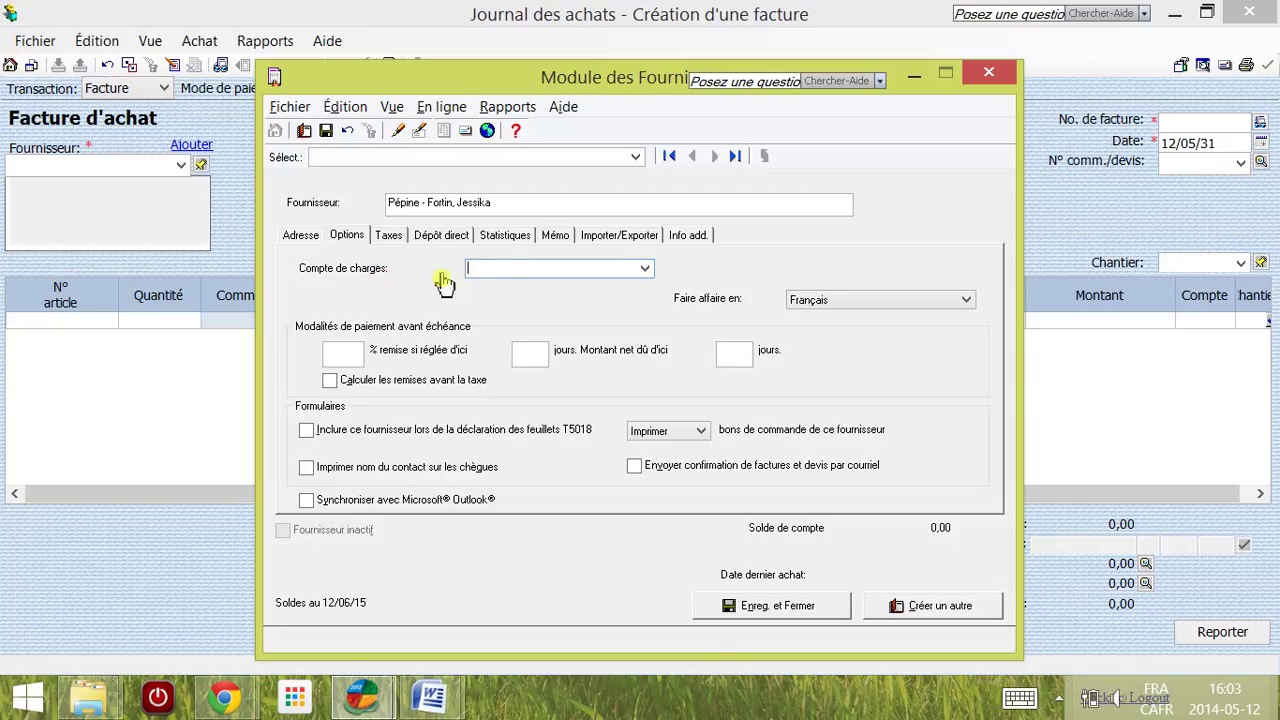
Step: Set the supplier's expense account to 1700 Pépines et grues
click(646, 270)
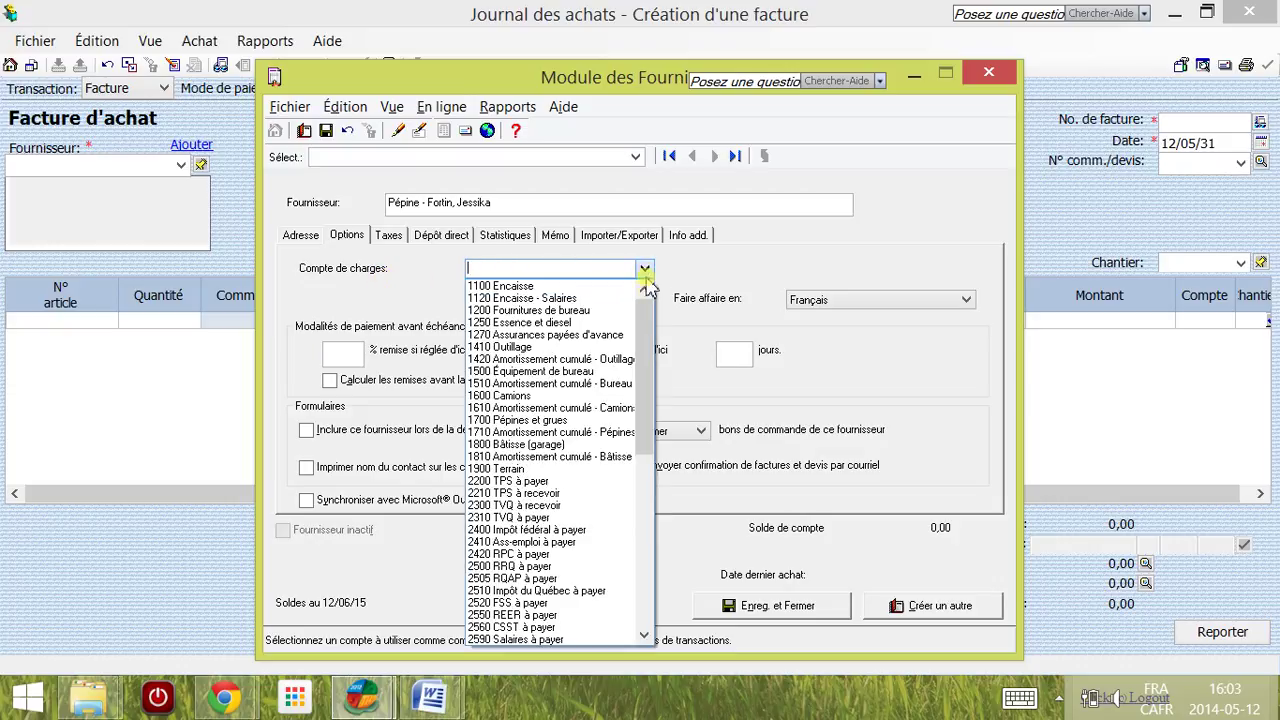
mouse_move(646, 322)
mouse_down()
mouse_move(641, 347)
mouse_move(646, 320)
mouse_up()
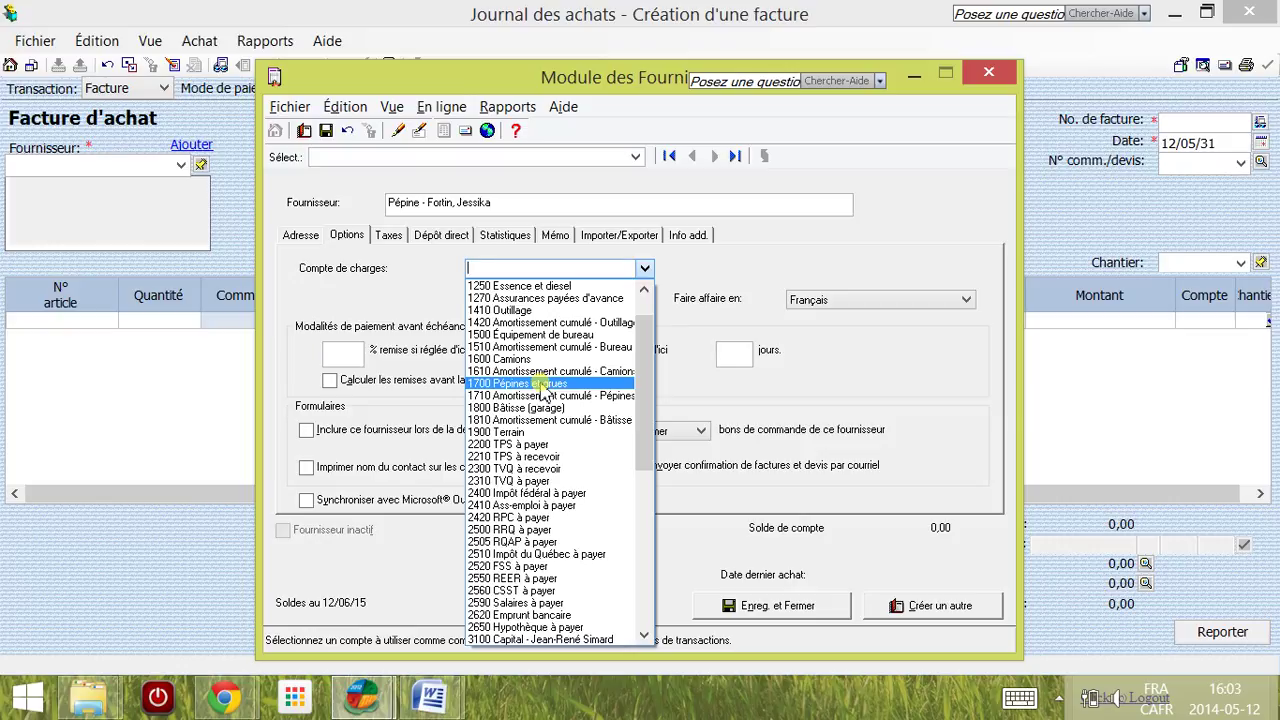
click(543, 384)
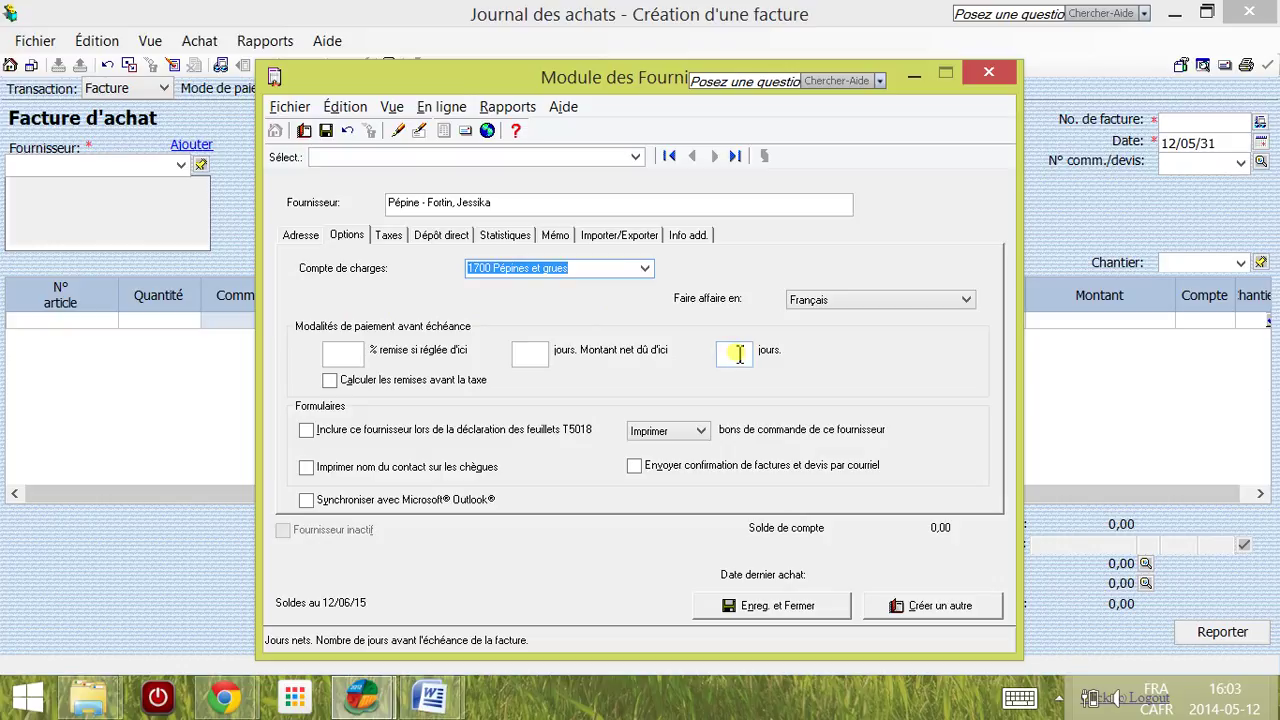
Step: Begin entering the net payment days, selecting the days value to replace it
click(737, 353)
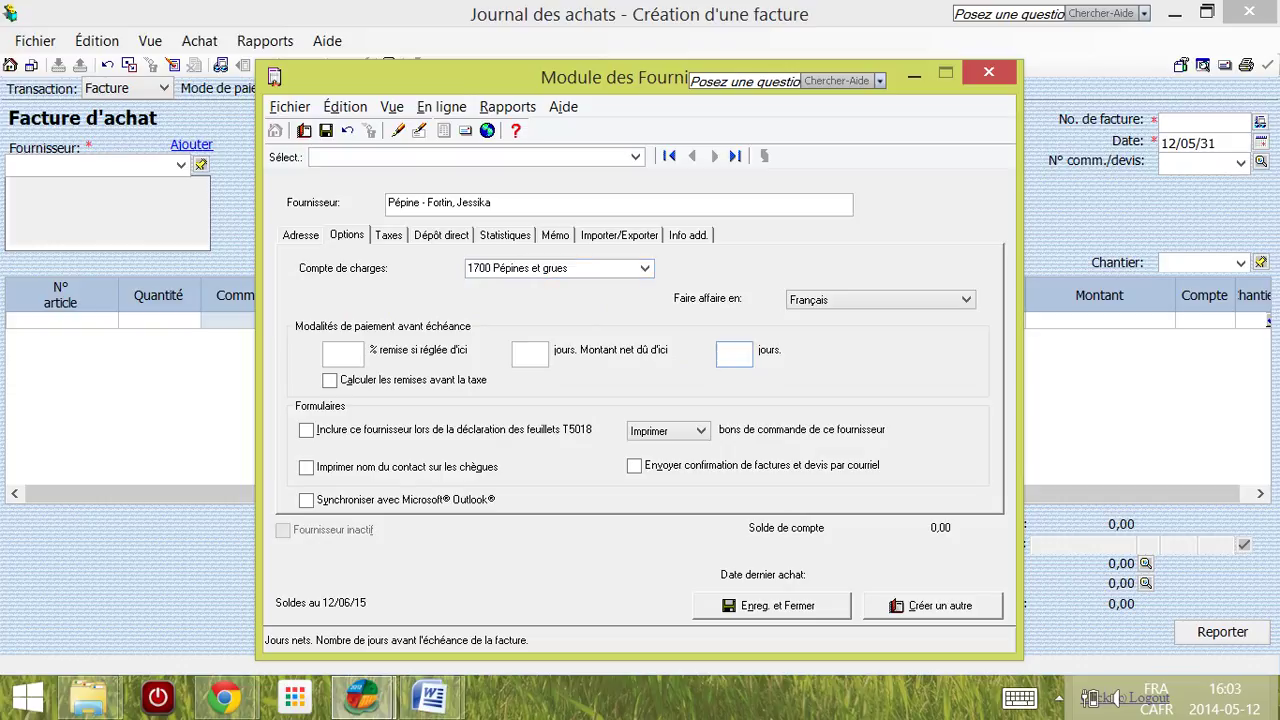
text(0)
double_click(741, 351)
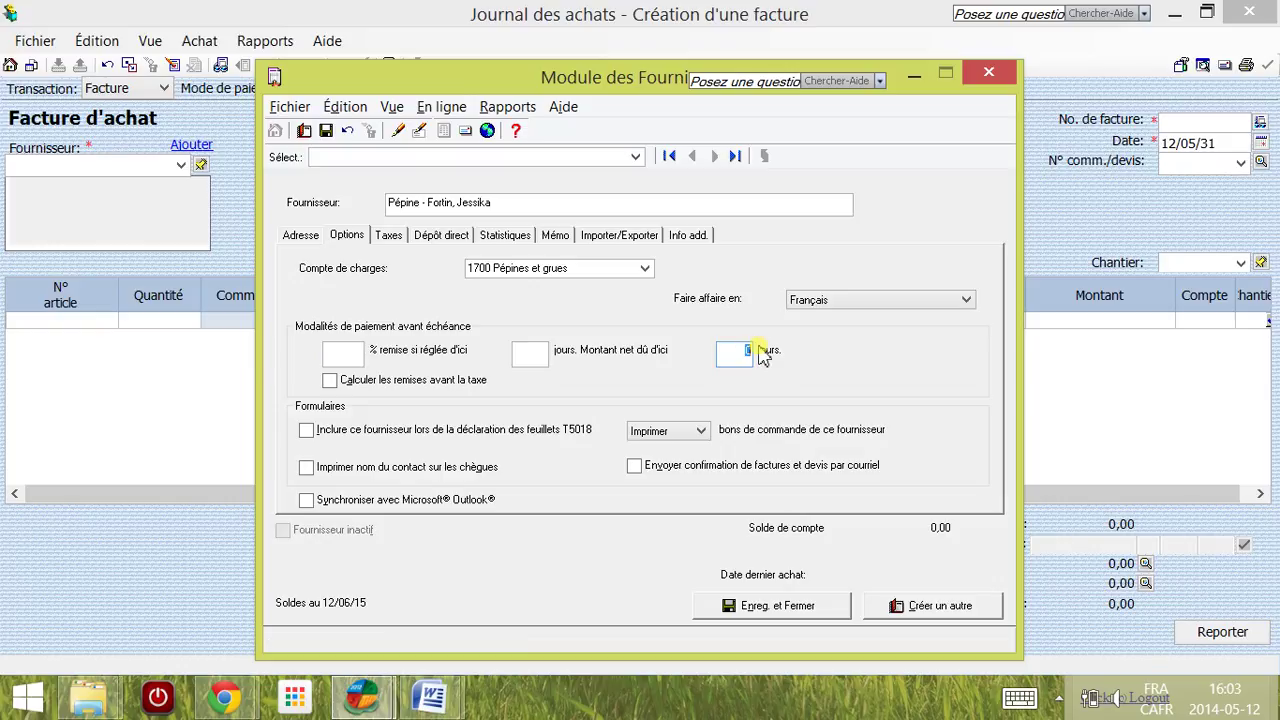
Step: Confirm the 15-day payment term in the Word instructions and enter 15 net days in Sage
key(alt+Tab)
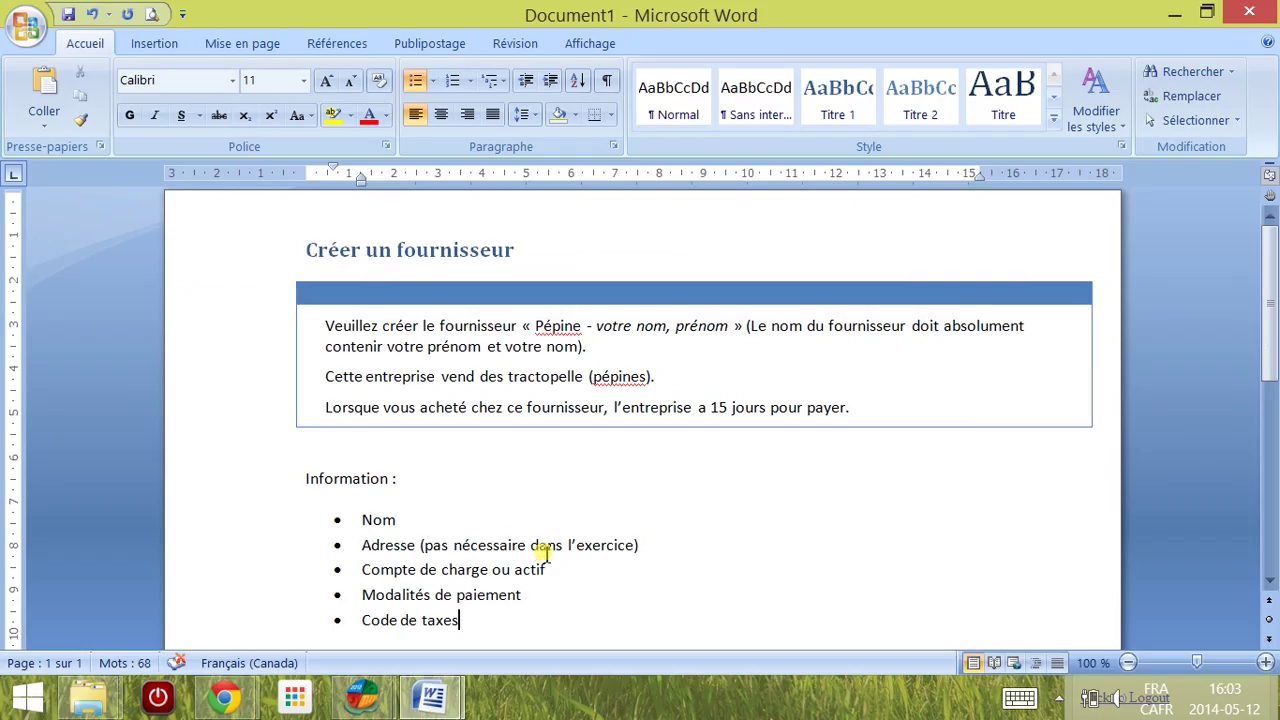
click(787, 403)
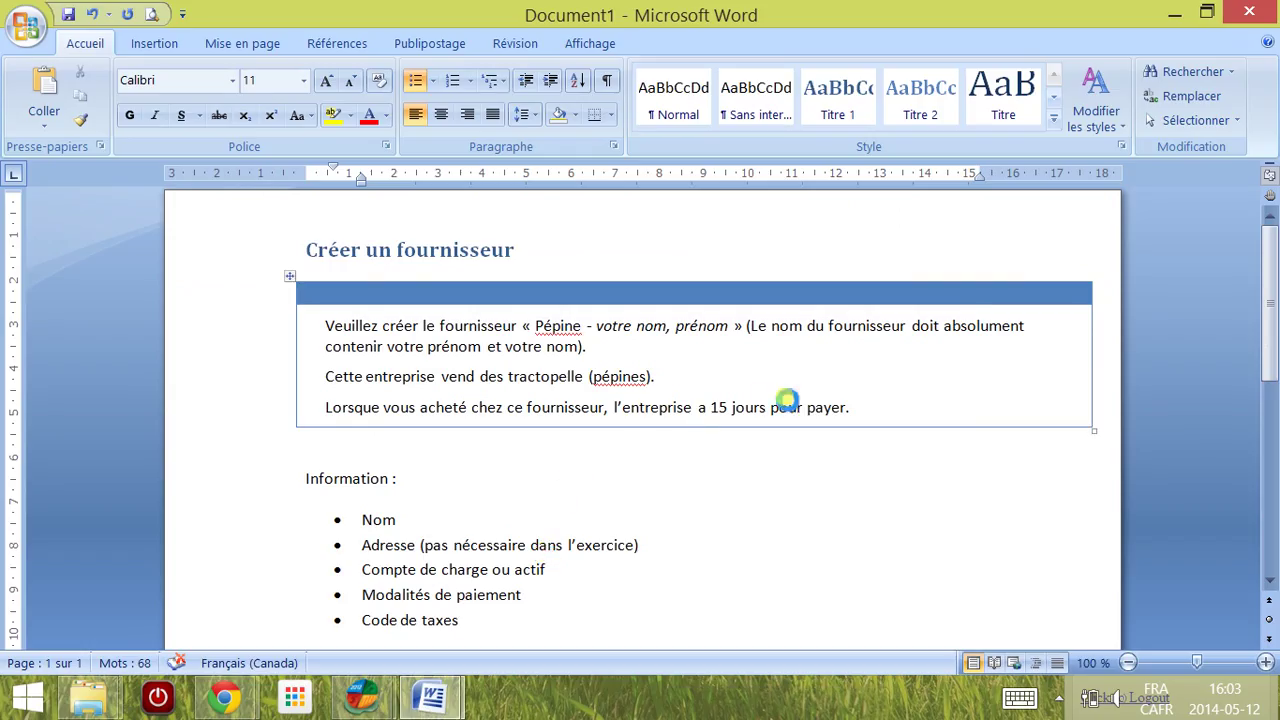
key(alt+Tab)
text(15)
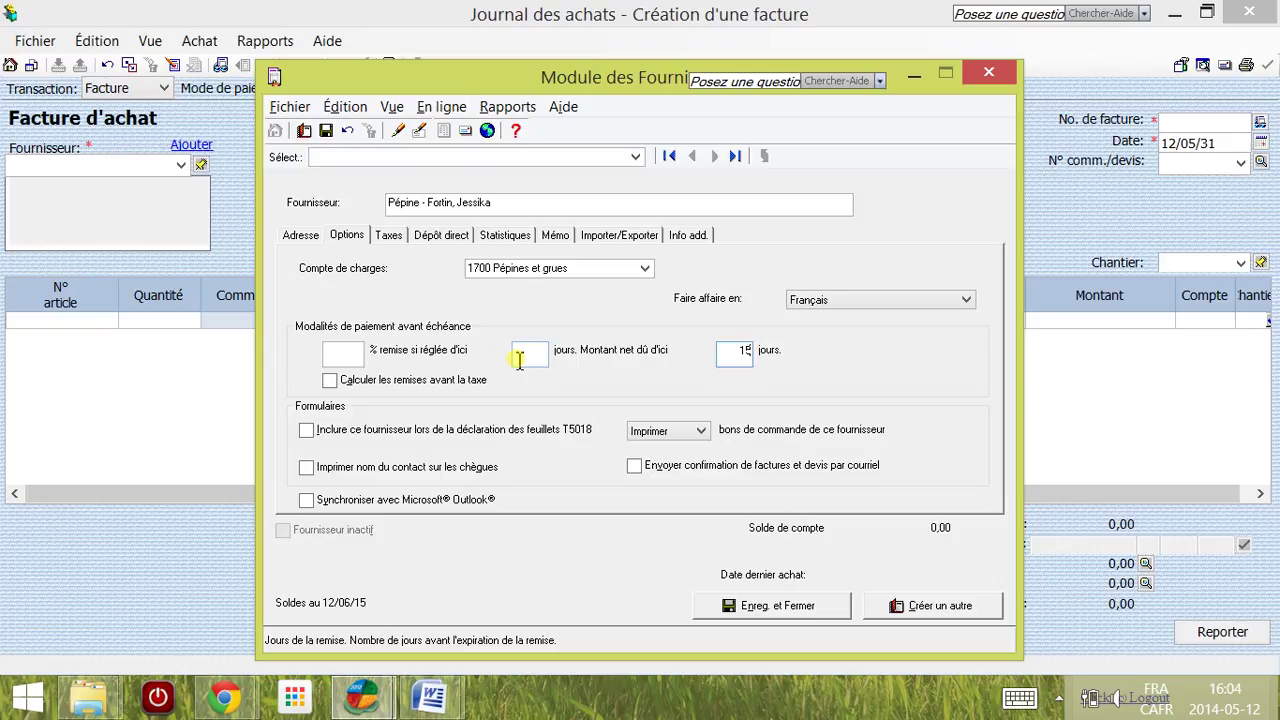
Step: Commit the 15 net days and display the supplier's Taxes settings
click(729, 352)
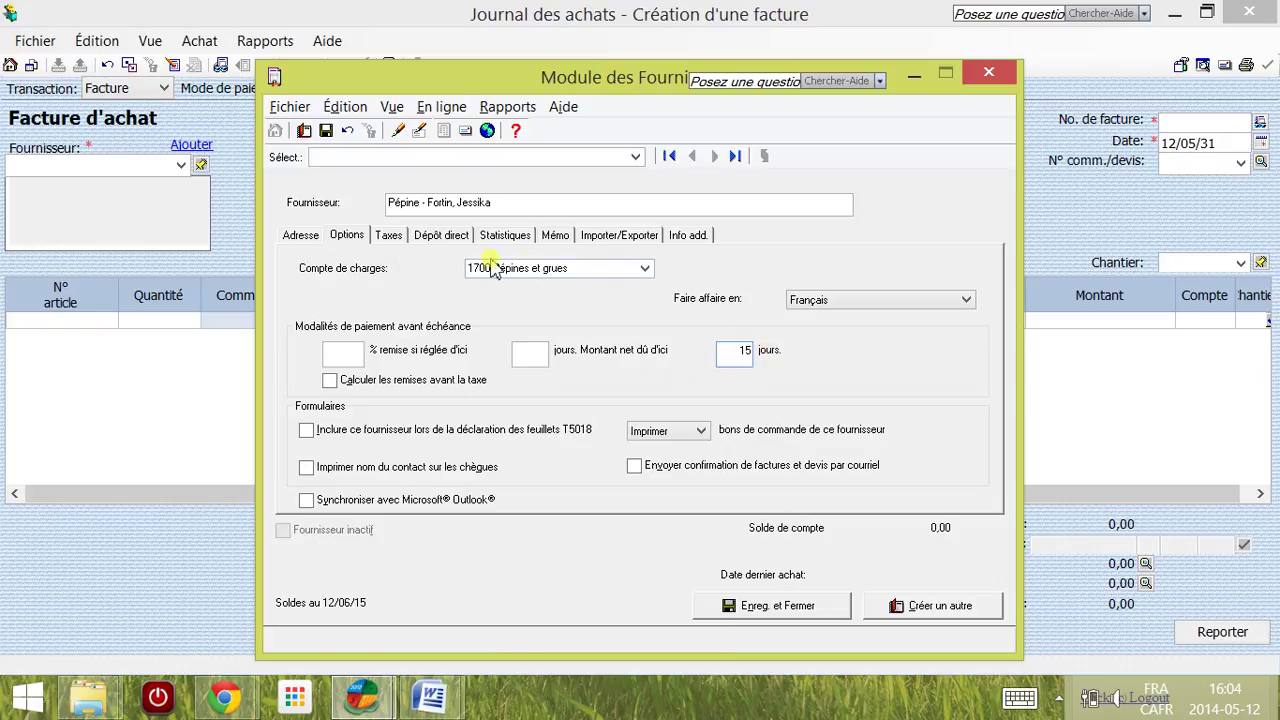
click(390, 240)
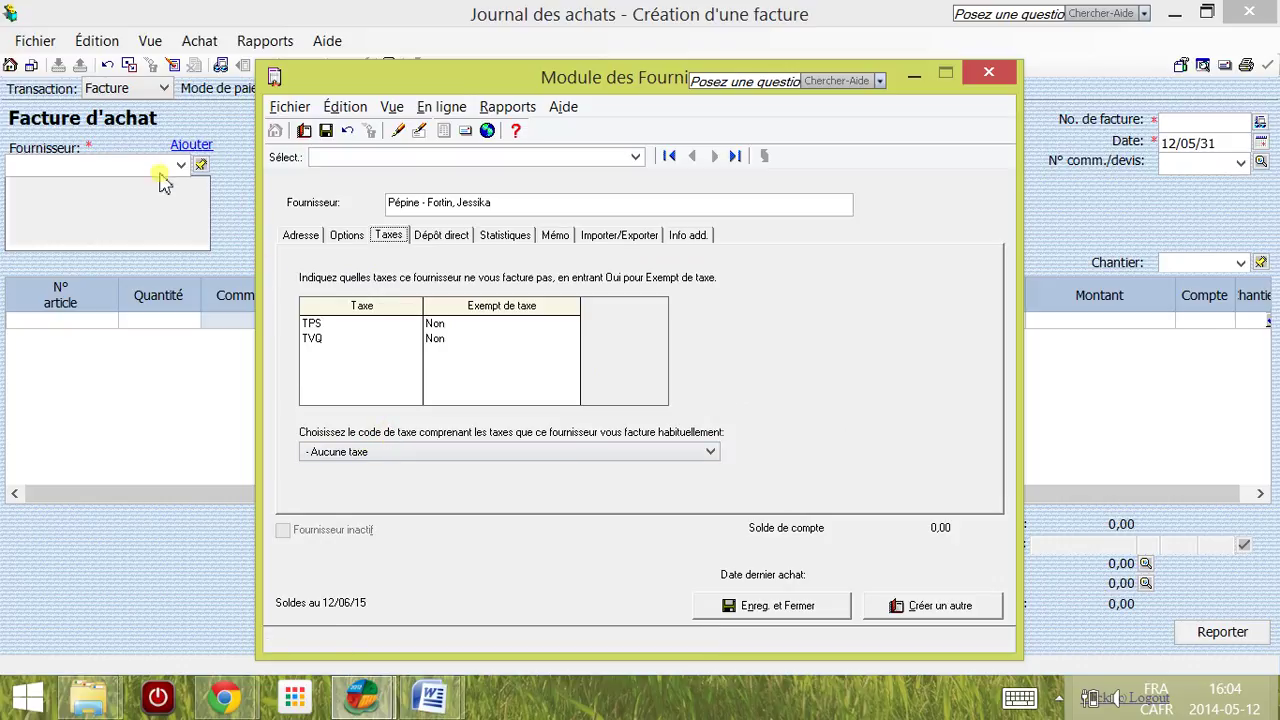
Step: Assign tax code QF (TPS 5%, TVQ 9,975% non comprise), review both tabs, and save the supplier
click(368, 455)
click(366, 480)
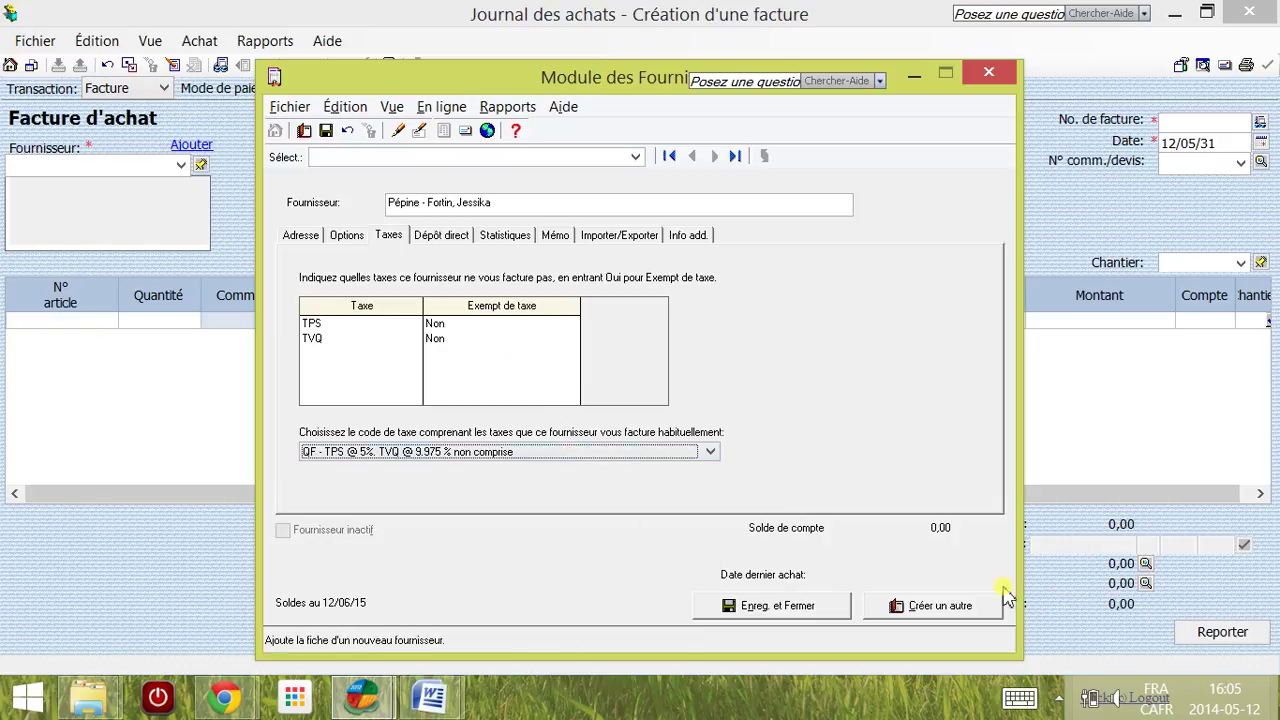
click(344, 240)
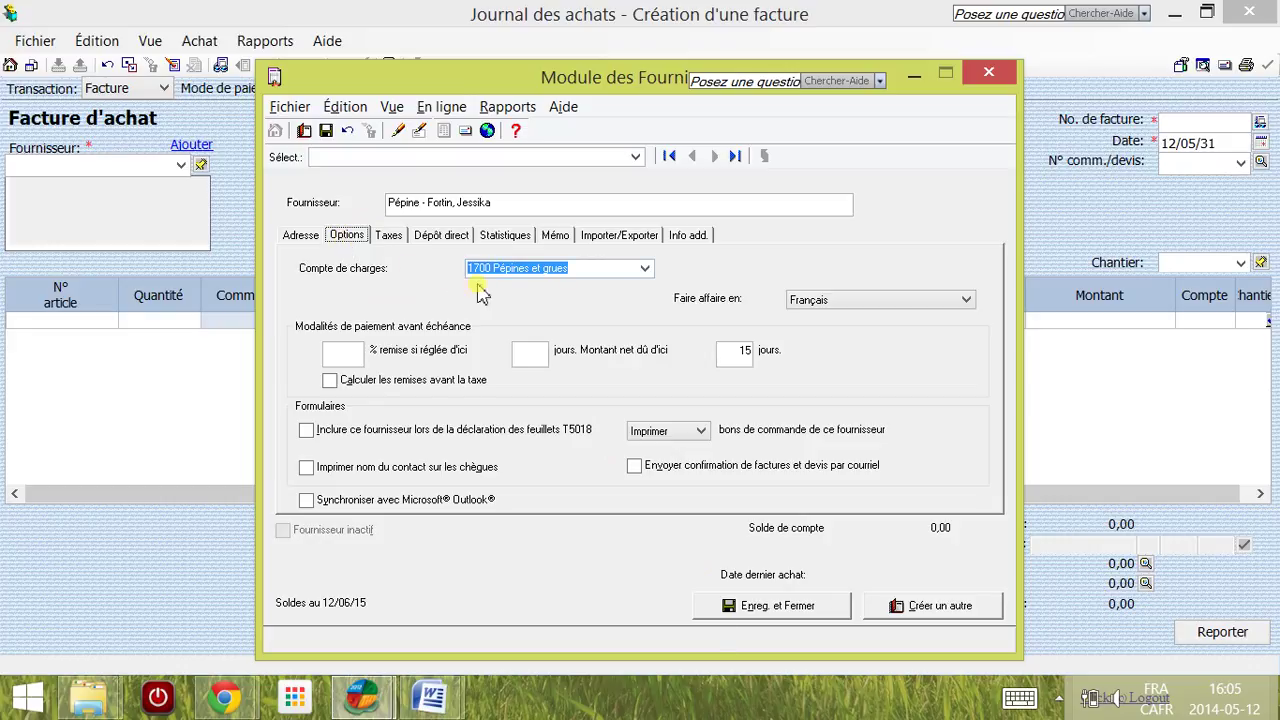
click(390, 240)
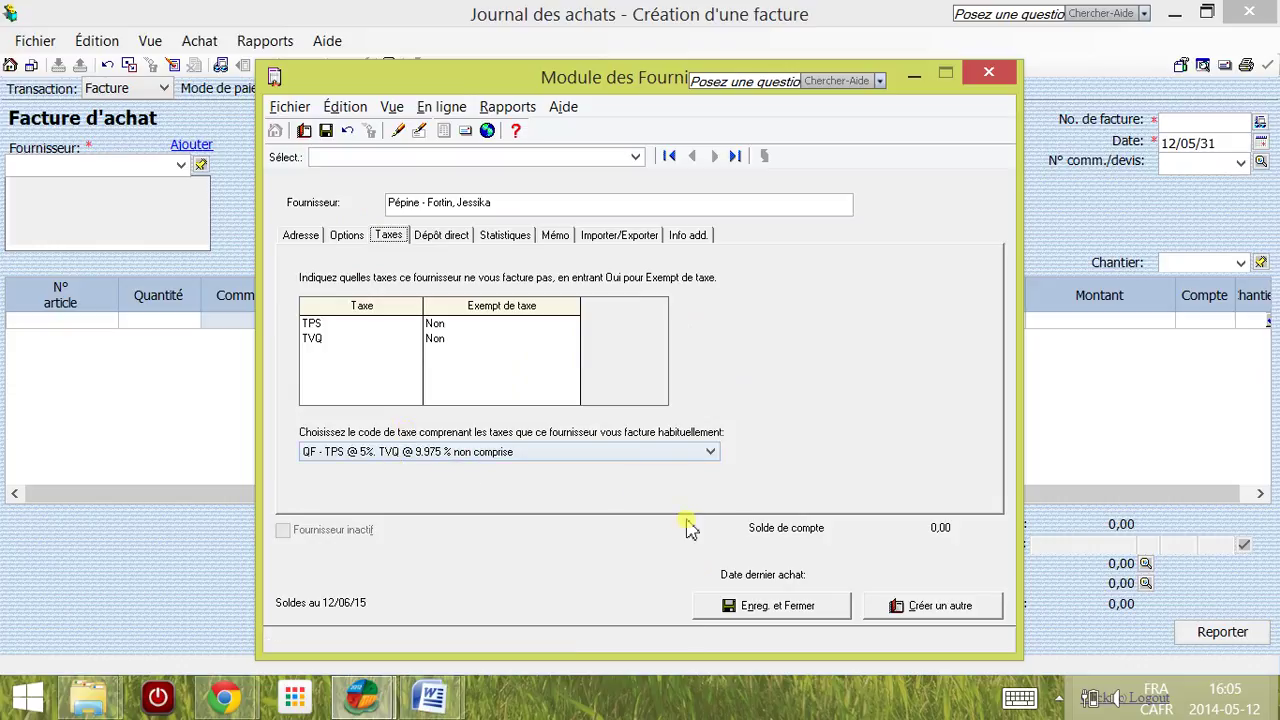
click(766, 612)
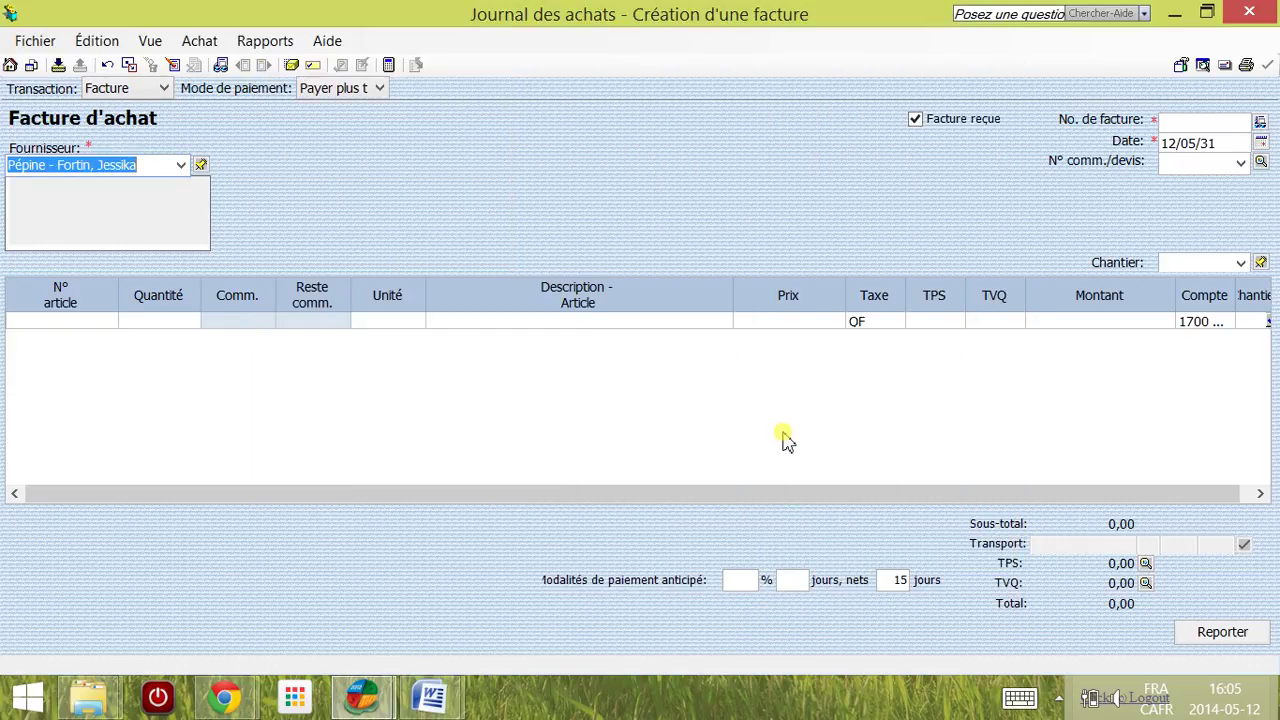
Step: Bring back the main Fournisseurs window, where the new Pépine supplier is listed at 0,00$
mouse_move(372, 708)
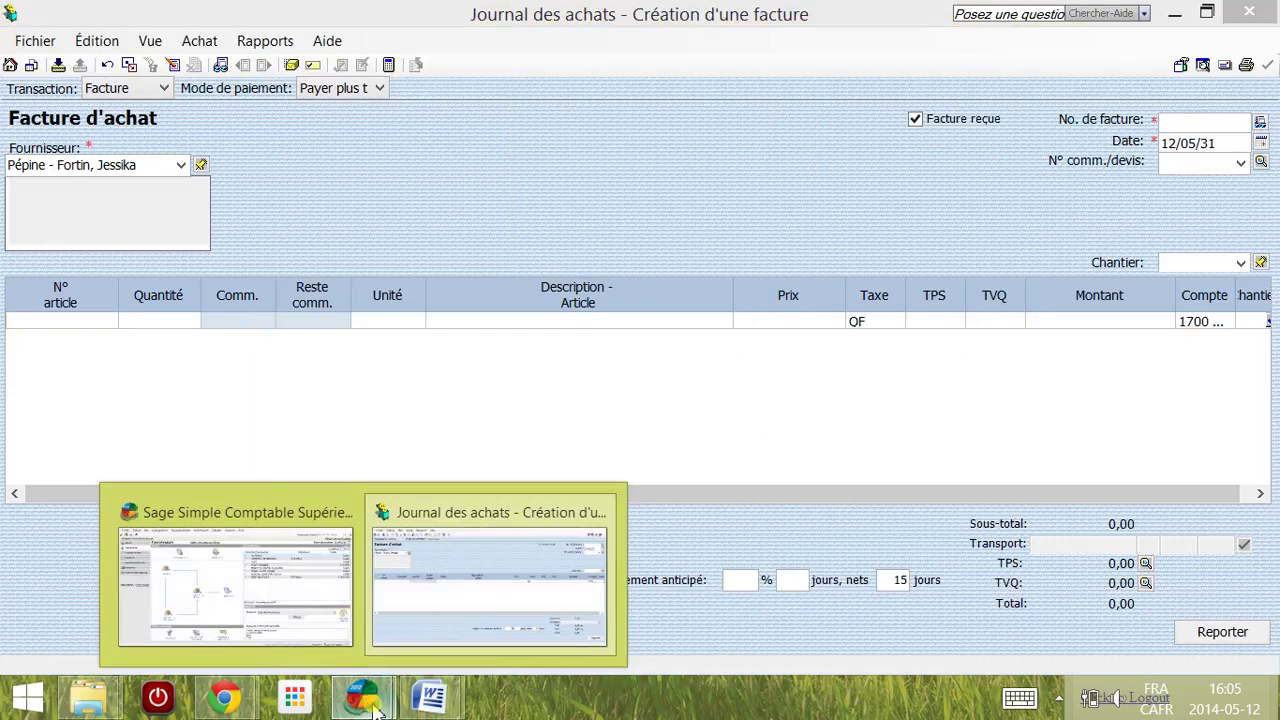
click(335, 618)
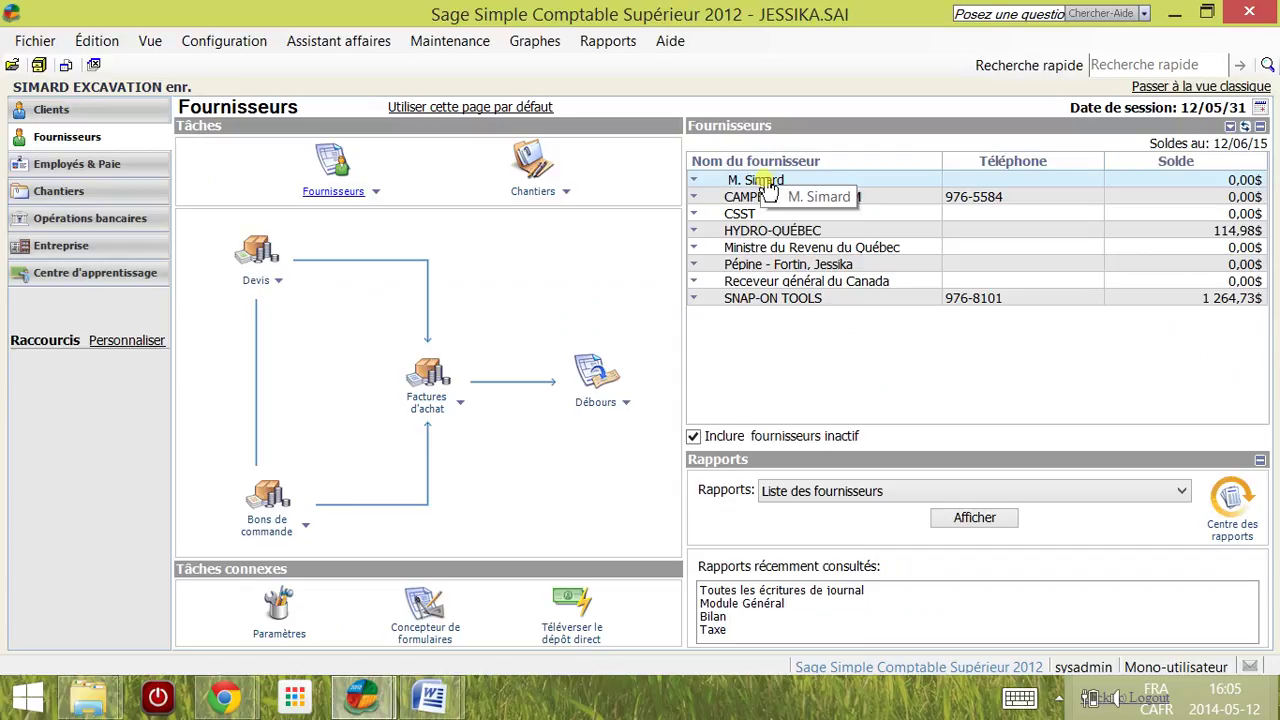
click(765, 231)
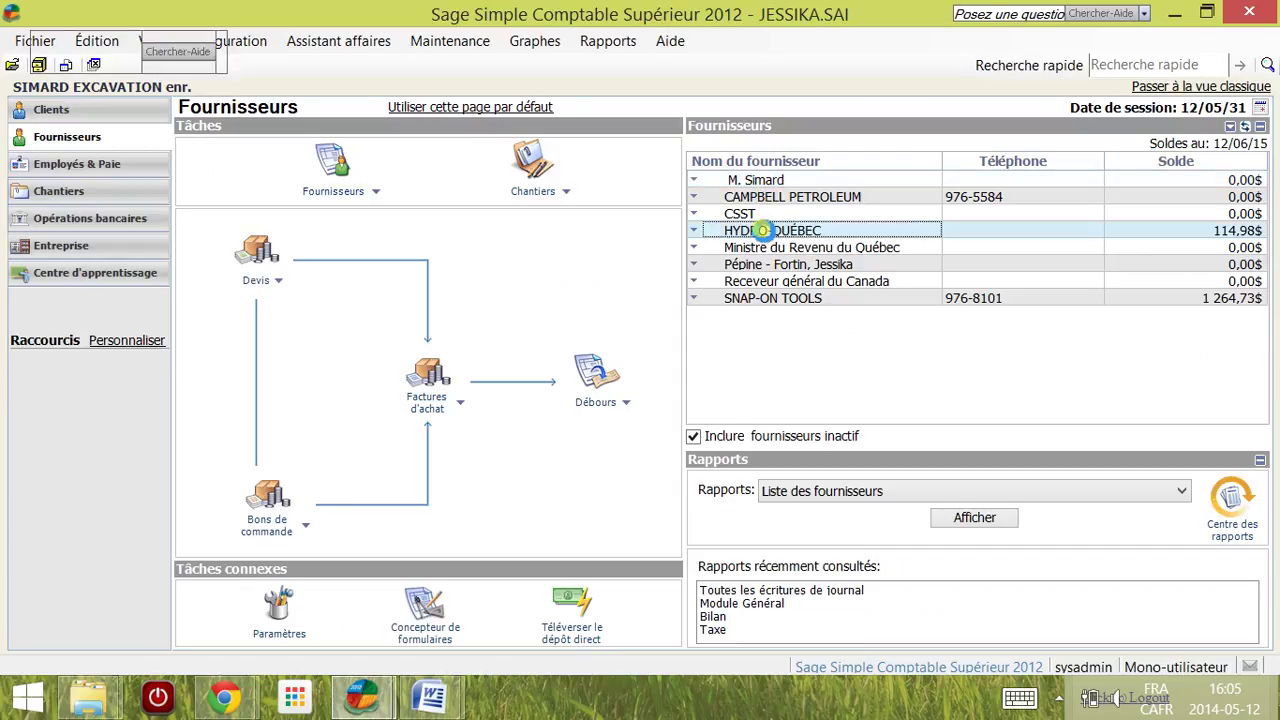
double_click(763, 231)
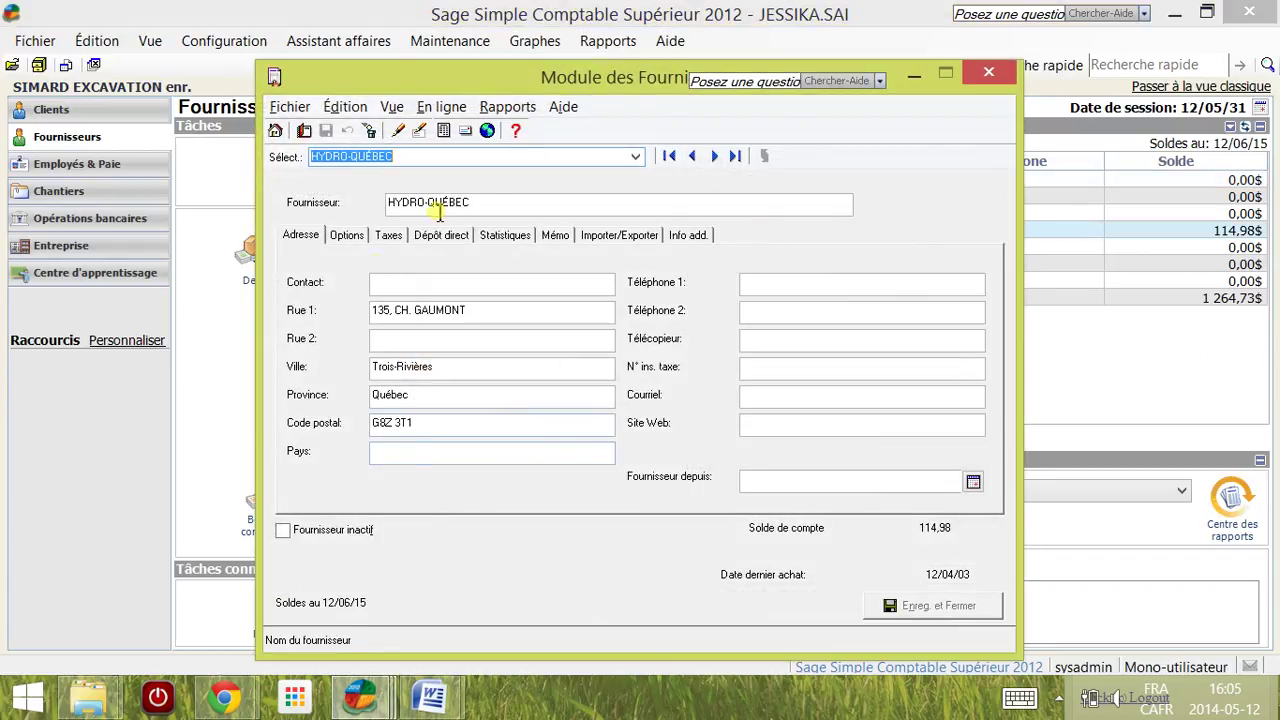
click(346, 236)
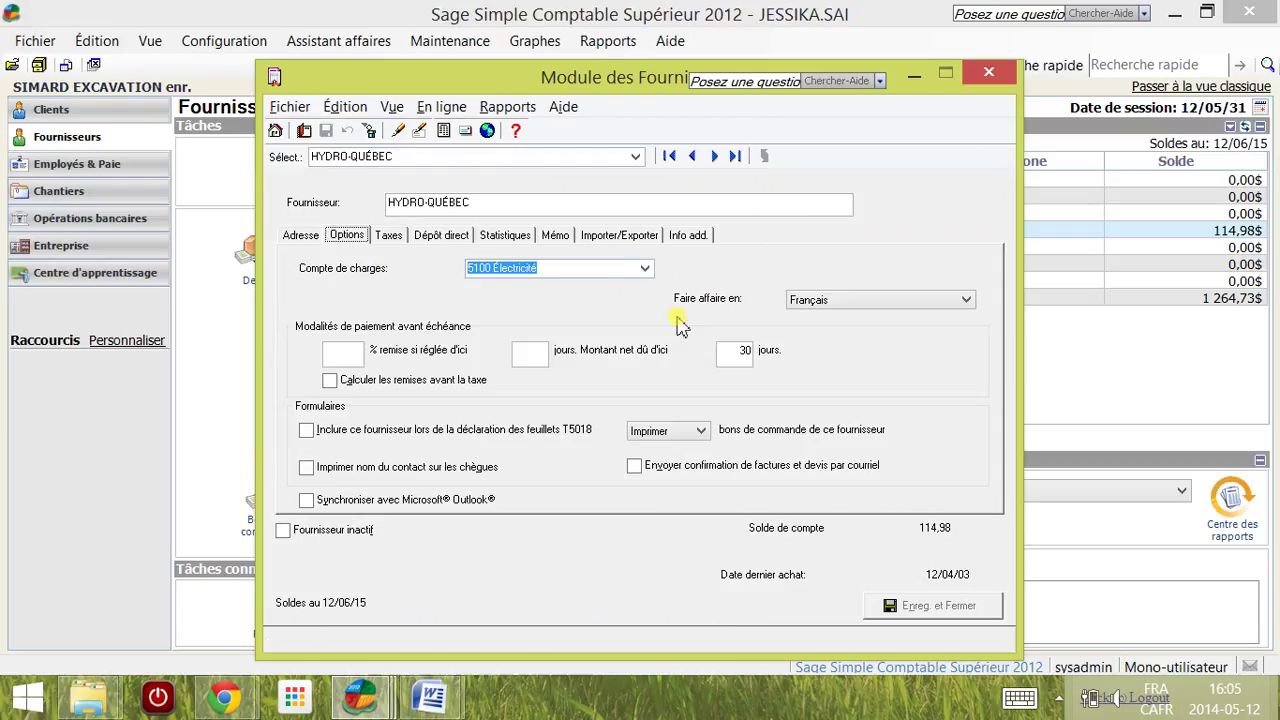
click(389, 245)
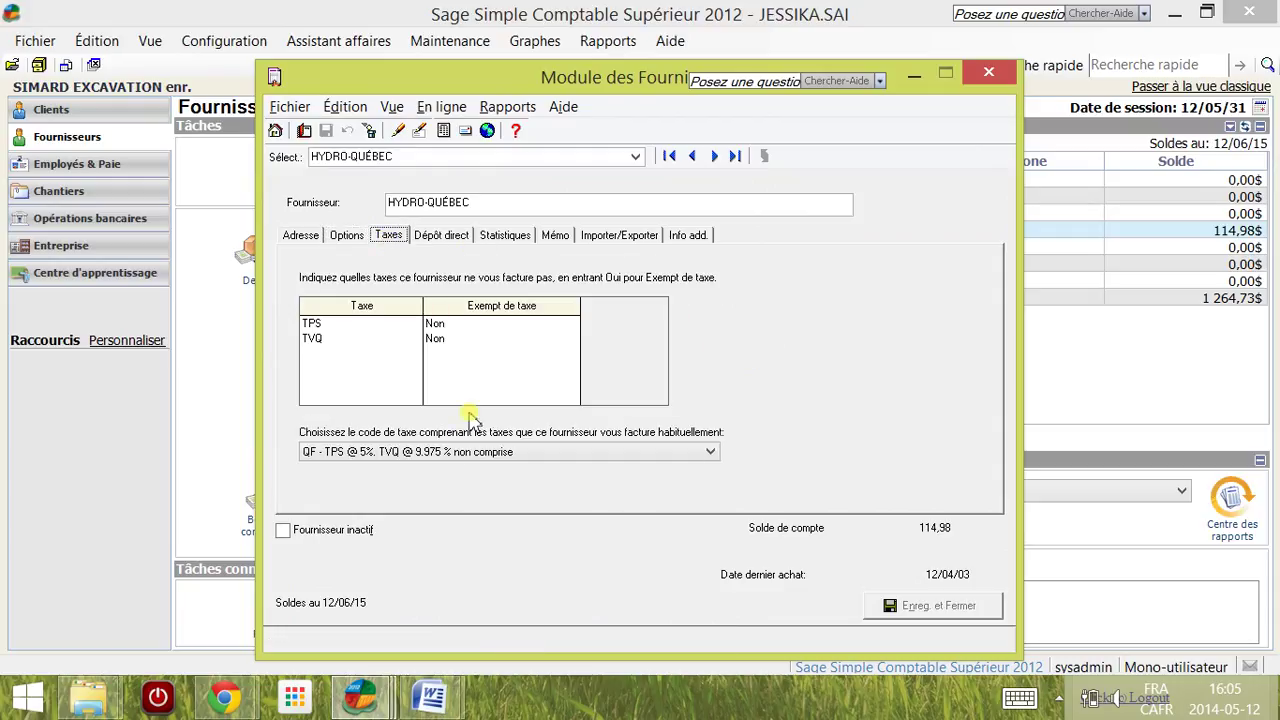
click(988, 72)
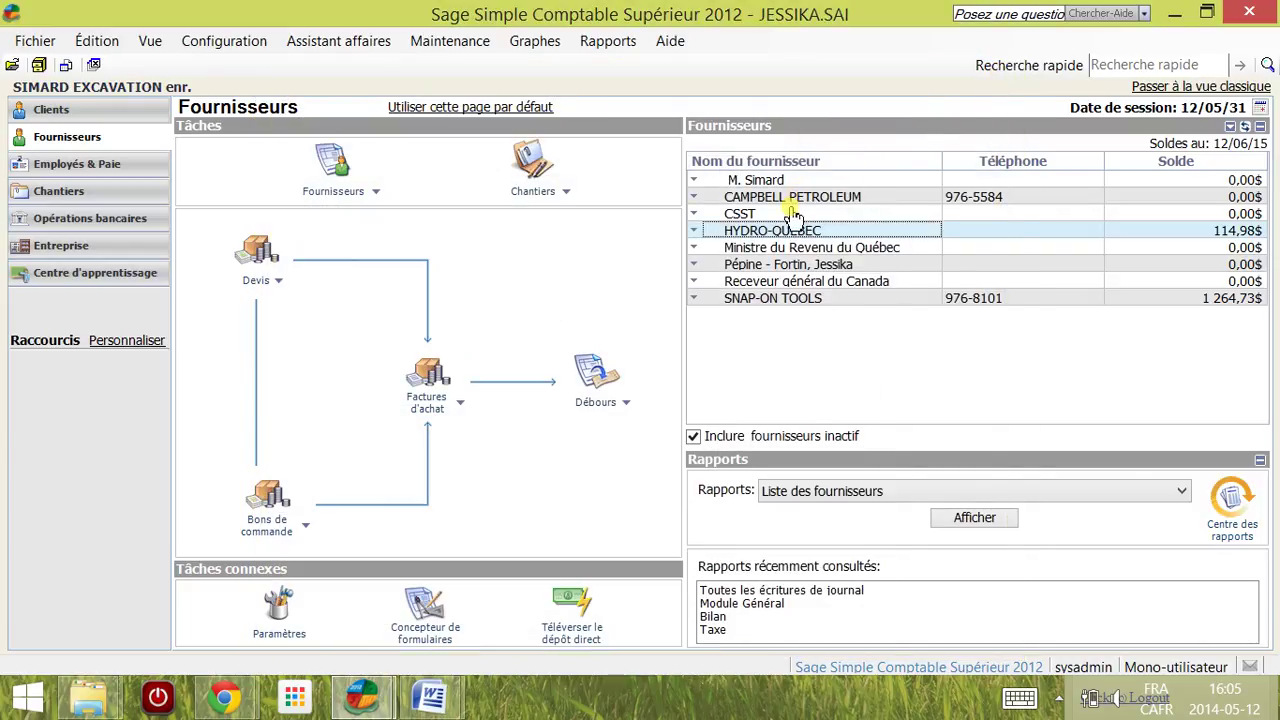